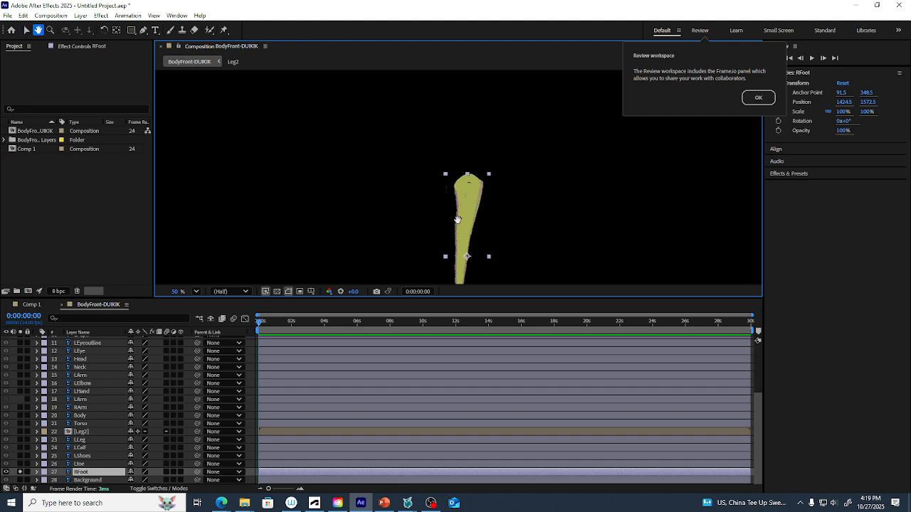
# Step: Place five puppet pins on the RFoot layer: upper thigh, mid-leg, ankle, ball of the foot and toe tip
pyautogui.moveTo(451, 216); pyautogui.dragTo(456, 151)
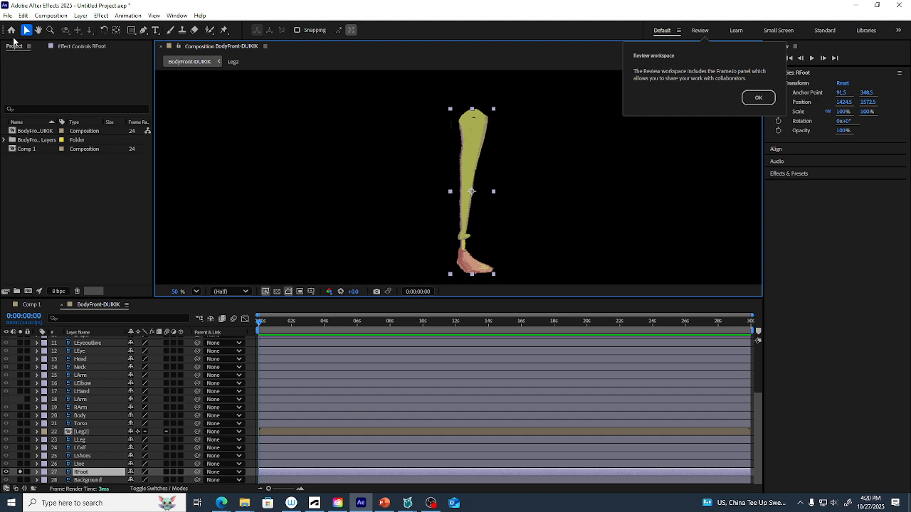
pyautogui.click(224, 29)
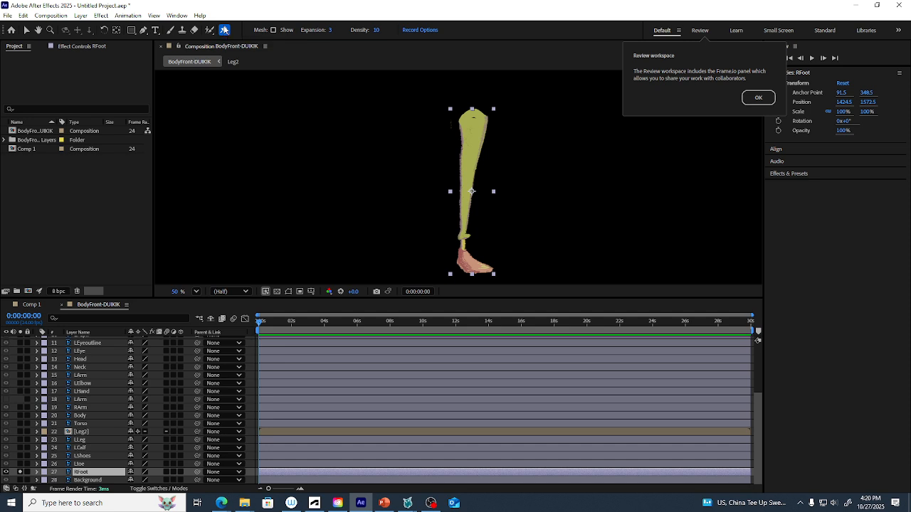
pyautogui.click(475, 116)
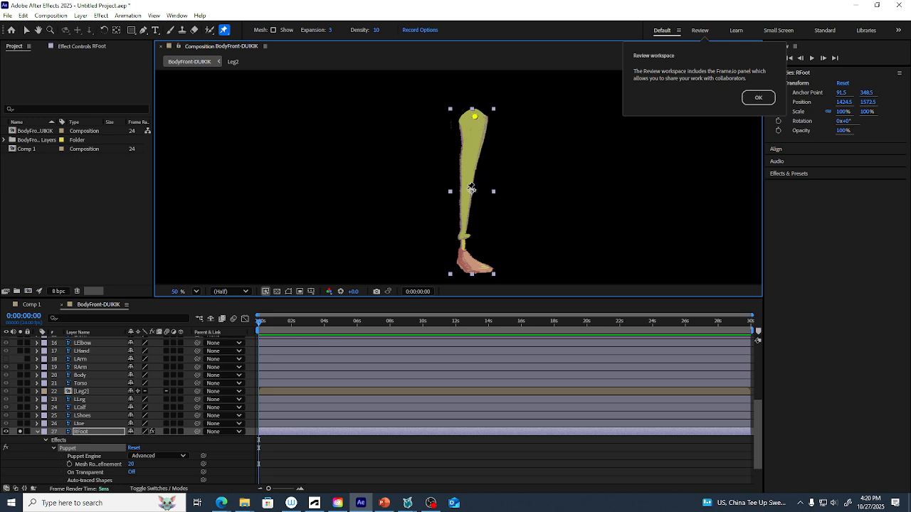
pyautogui.click(468, 188)
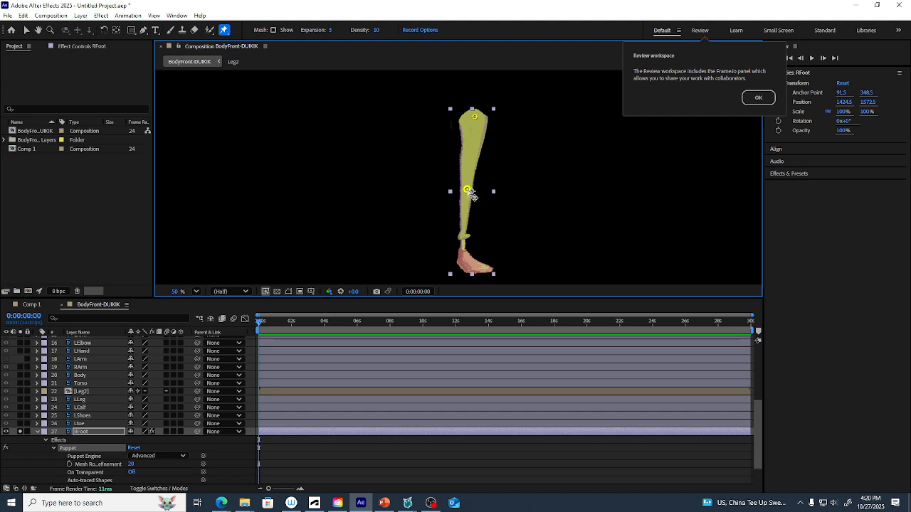
pyautogui.click(462, 251)
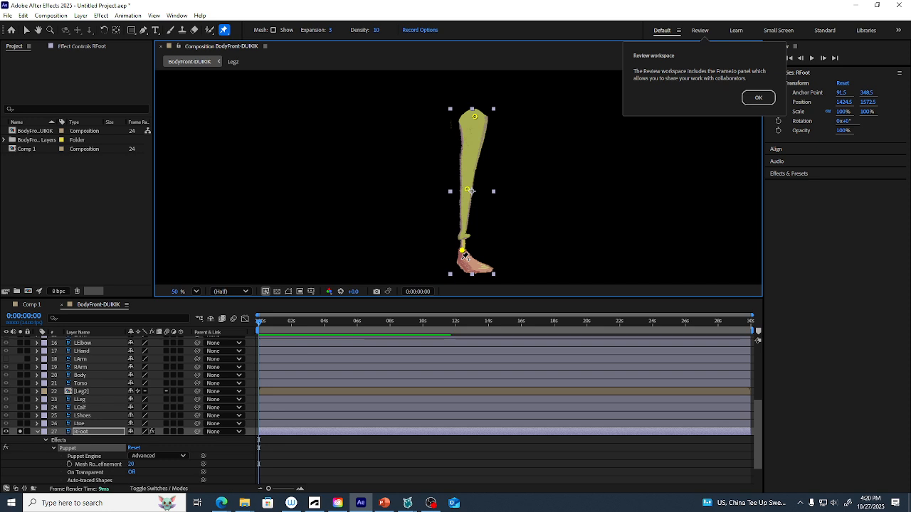
pyautogui.click(469, 267)
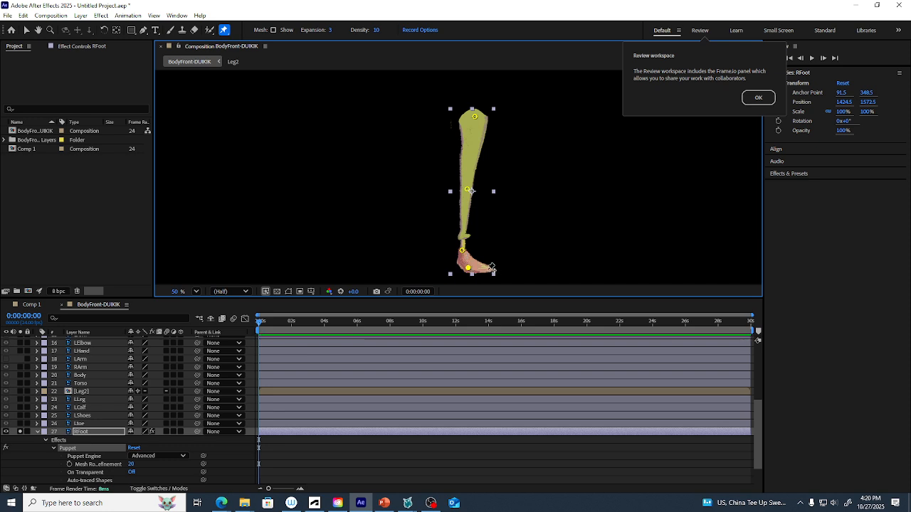
pyautogui.click(487, 269)
# Step: Expand the puppet mesh's deform pins and rename Puppet Pin 1 as Thigh and Puppet Pin 2 as Calf
pyautogui.scroll(-3, 88, 440)
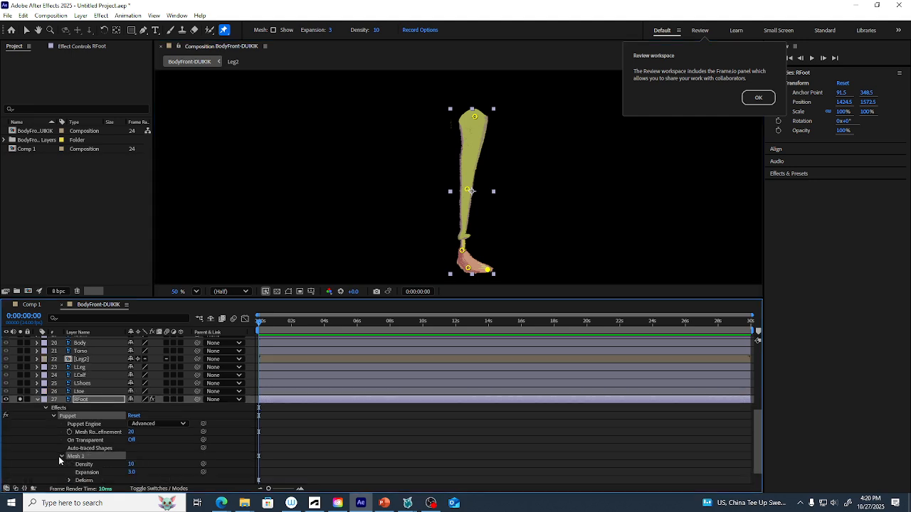
pyautogui.click(61, 456)
pyautogui.click(69, 456)
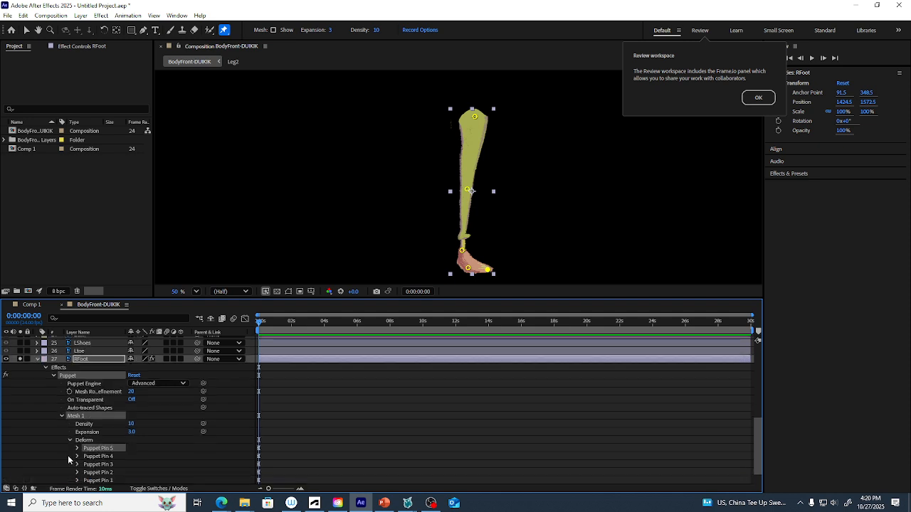
pyautogui.click(94, 456)
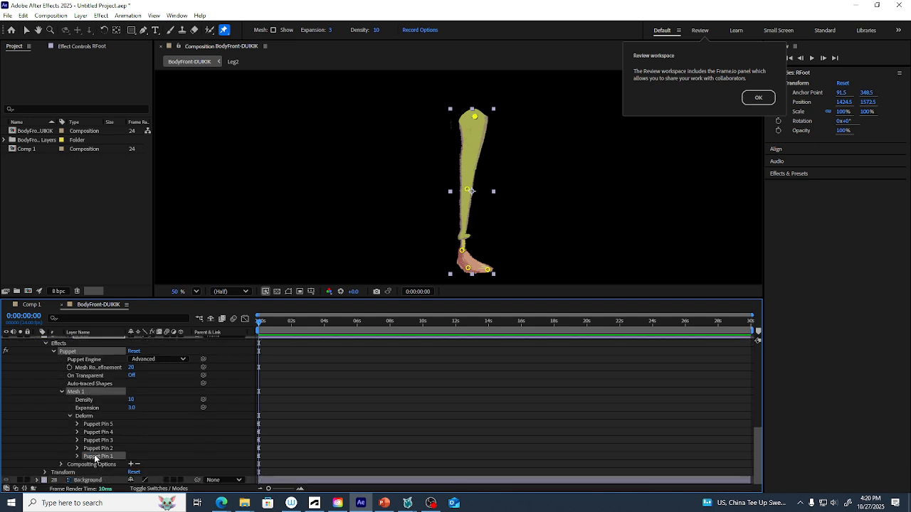
pyautogui.click(94, 455)
pyautogui.write('Thigh')
pyautogui.click(93, 449)
pyautogui.click(93, 450)
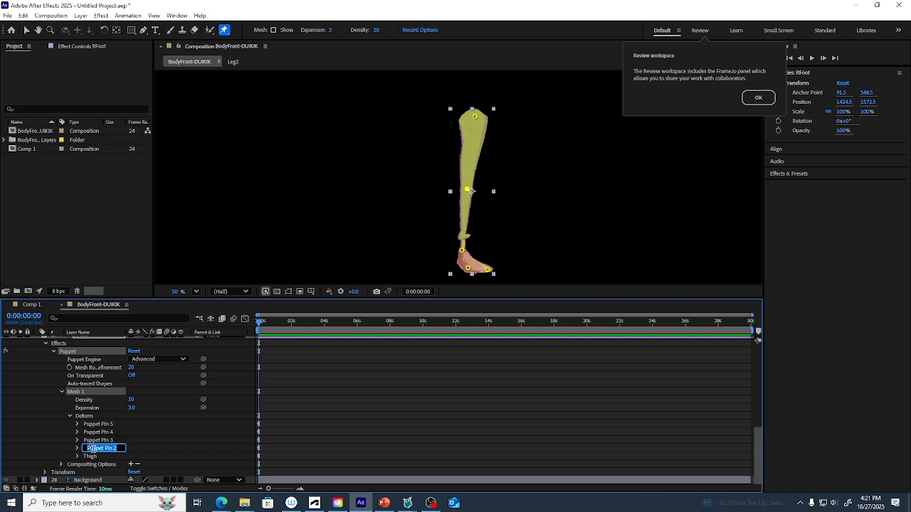
pyautogui.write('Calf')
pyautogui.press('Return')
# Step: Rename Puppet Pin 3 as Ankle, Puppet Pin 4 as Toe and Puppet Pin 5 as Tiptoe
pyautogui.click(101, 442)
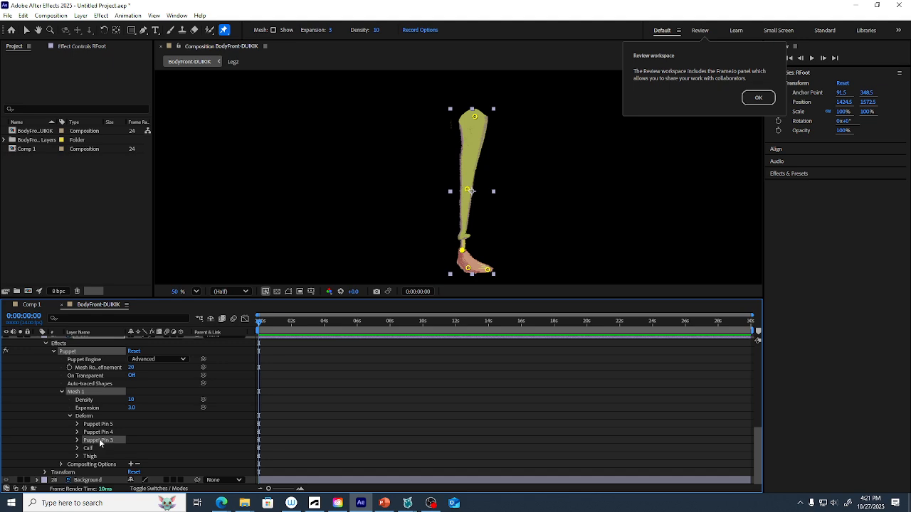
pyautogui.press('Return')
pyautogui.write('Ankle')
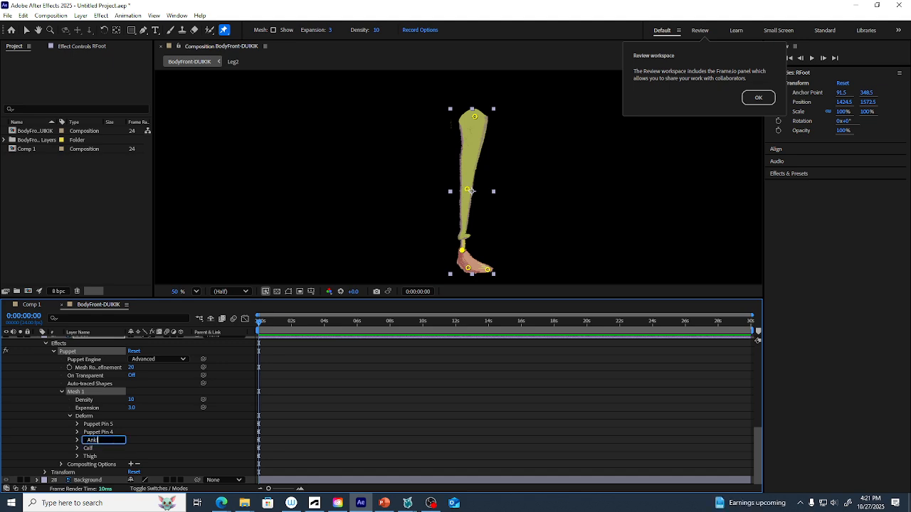
pyautogui.press('Return')
pyautogui.click(103, 432)
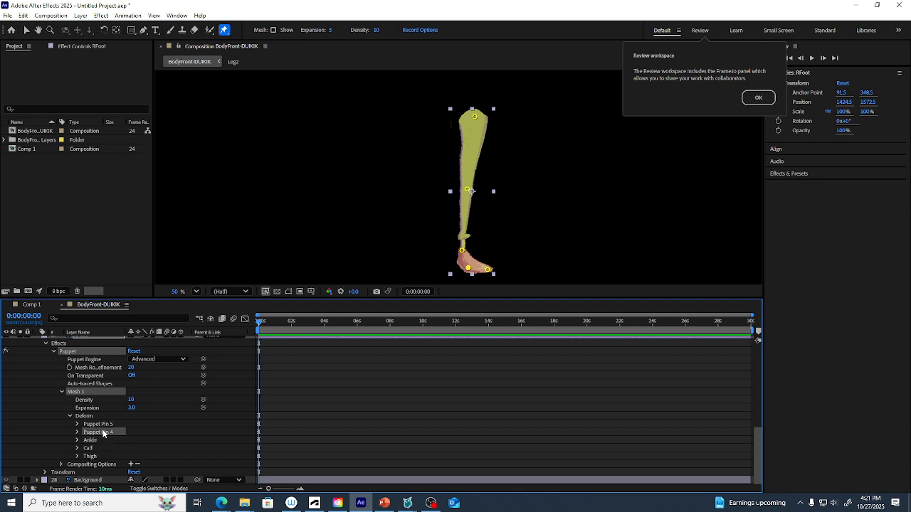
pyautogui.press('Return')
pyautogui.write('Toe')
pyautogui.press('Return')
pyautogui.click(102, 425)
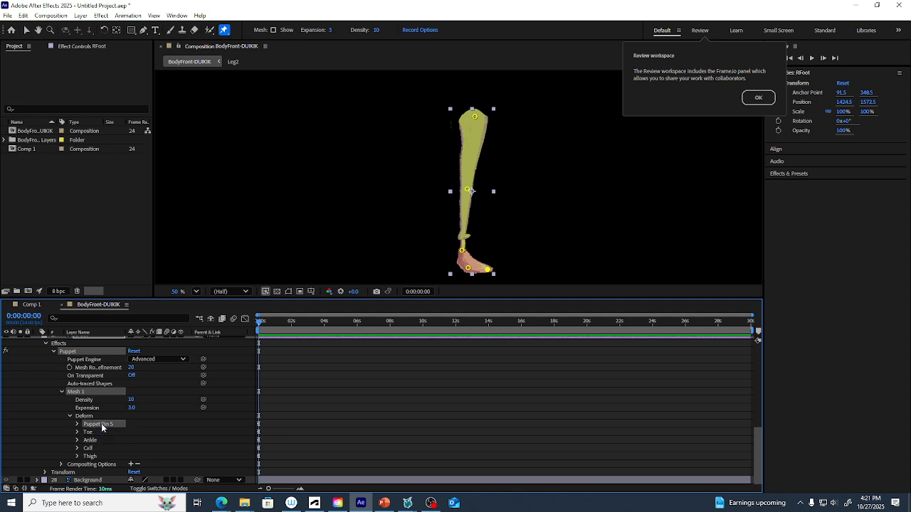
pyautogui.press('Return')
pyautogui.write('Tipto')
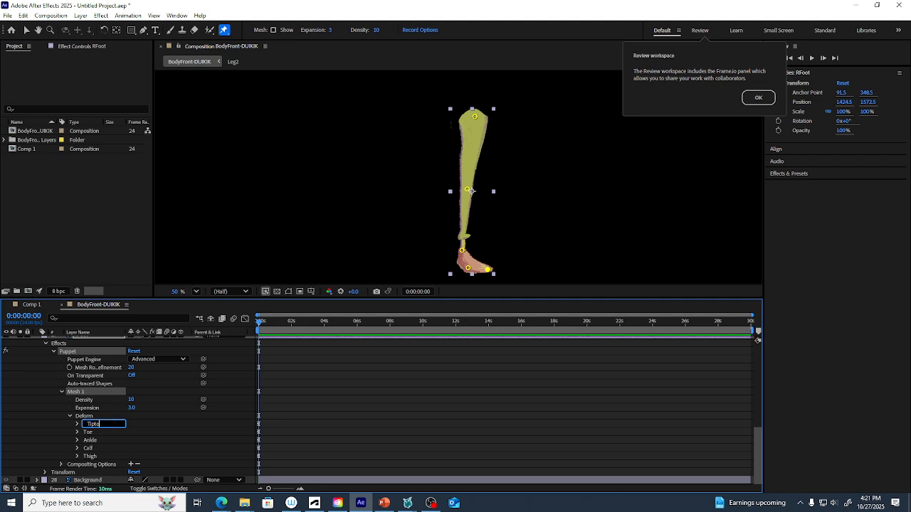
pyautogui.write('e')
# Step: Select all five renamed pins and run the Duik Angela script from Downloads > Duik_Angela_17.1.20 > Scripts > ScriptUI Panels
pyautogui.click(90, 456)
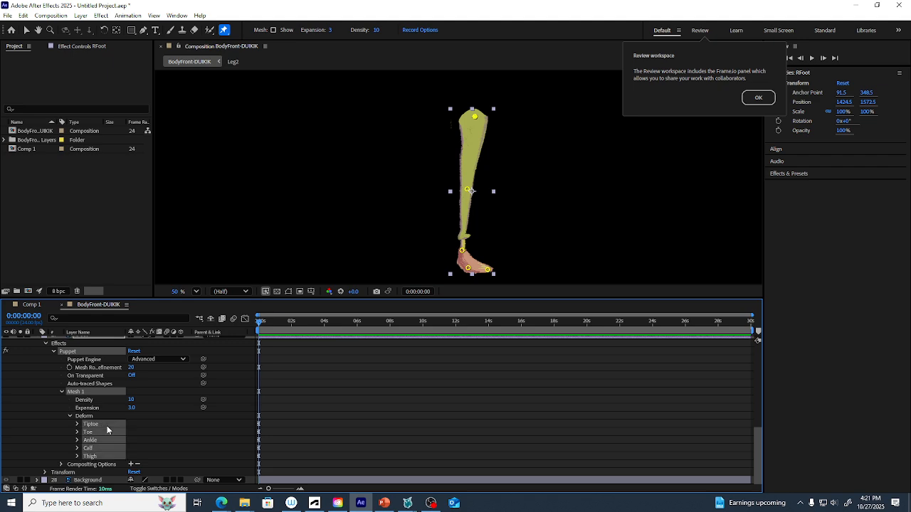
pyautogui.click(7, 15)
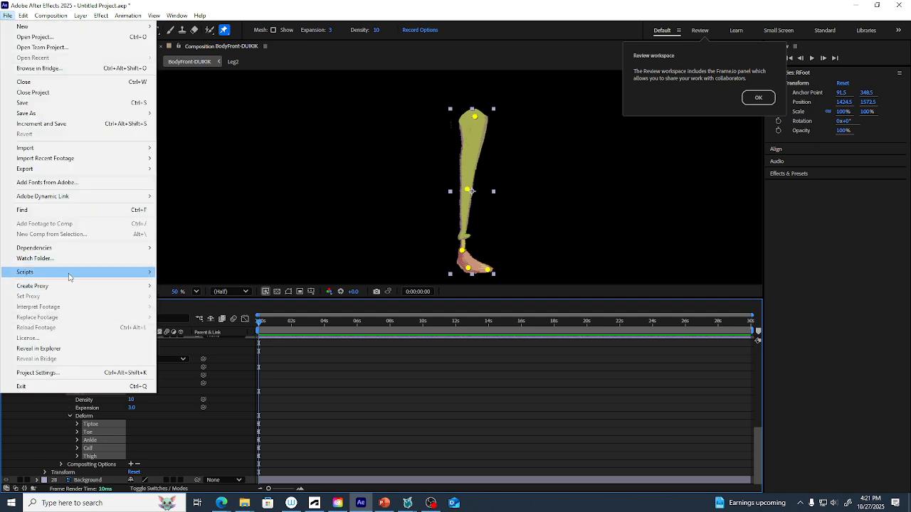
pyautogui.moveTo(72, 275)
pyautogui.click(188, 275)
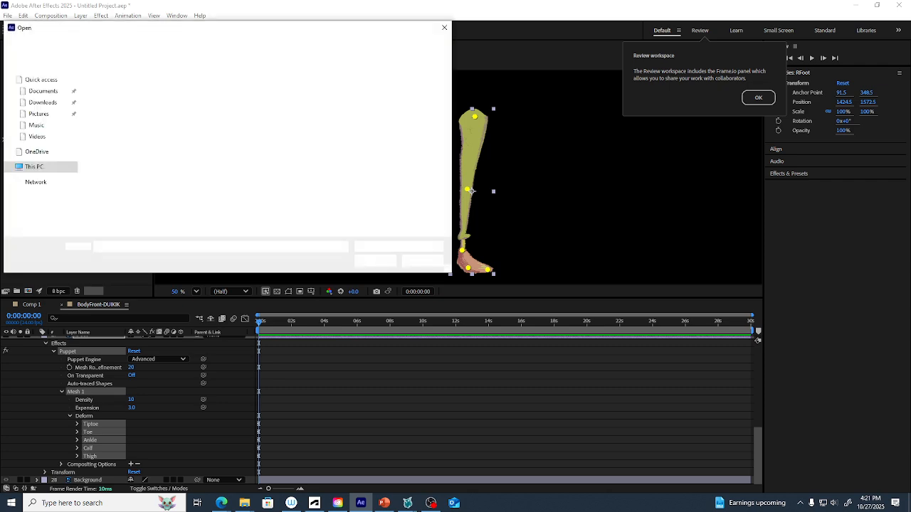
pyautogui.click(43, 102)
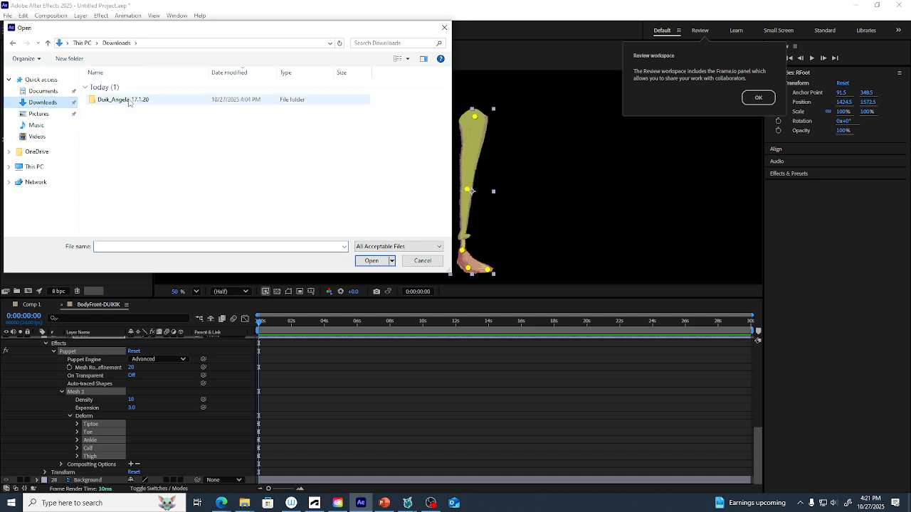
pyautogui.doubleClick(128, 99)
pyautogui.doubleClick(107, 86)
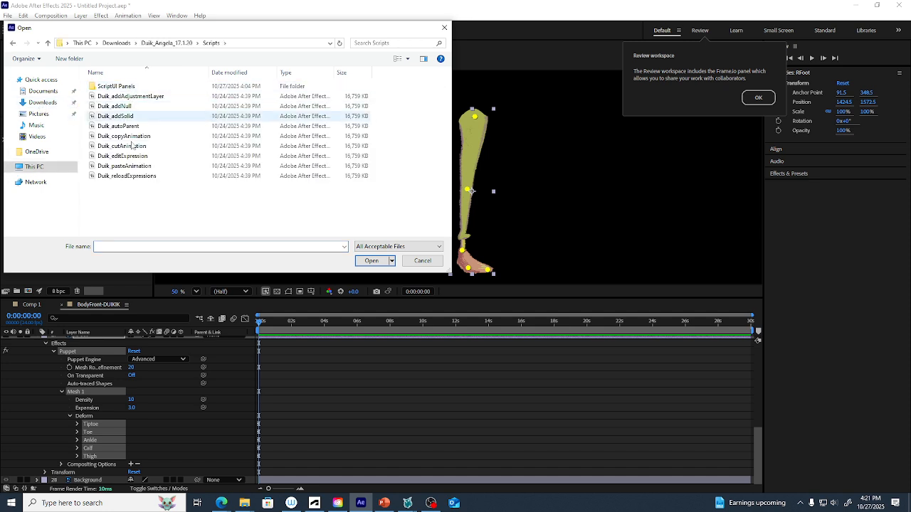
pyautogui.doubleClick(114, 86)
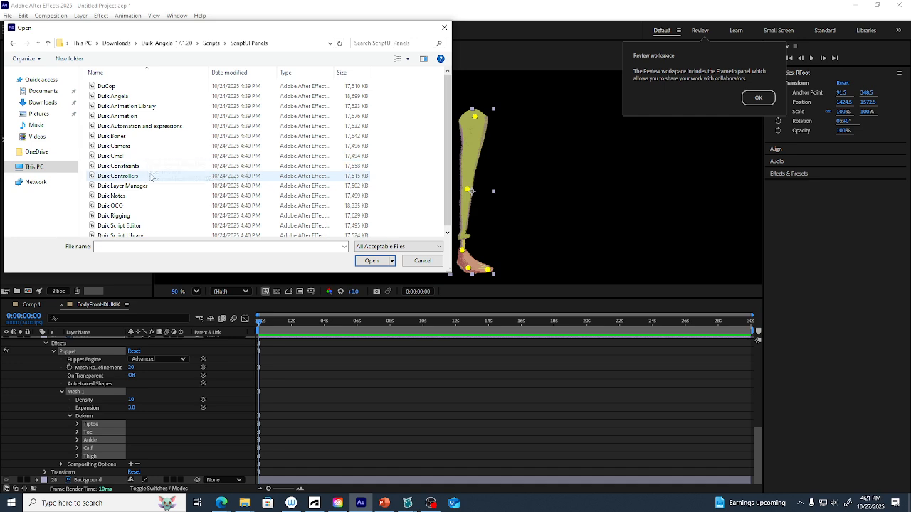
pyautogui.click(153, 98)
pyautogui.click(376, 261)
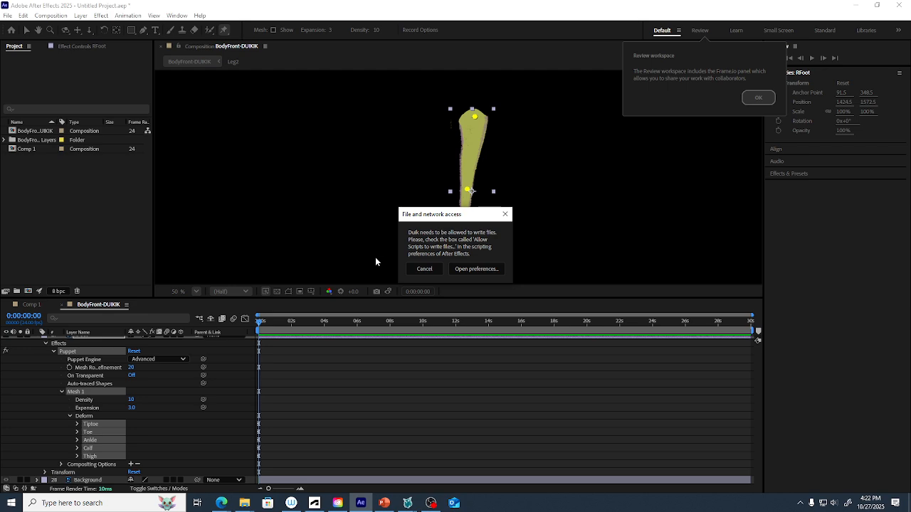
# Step: Allow scripts to write files and access the network in the scripting preferences
pyautogui.click(475, 268)
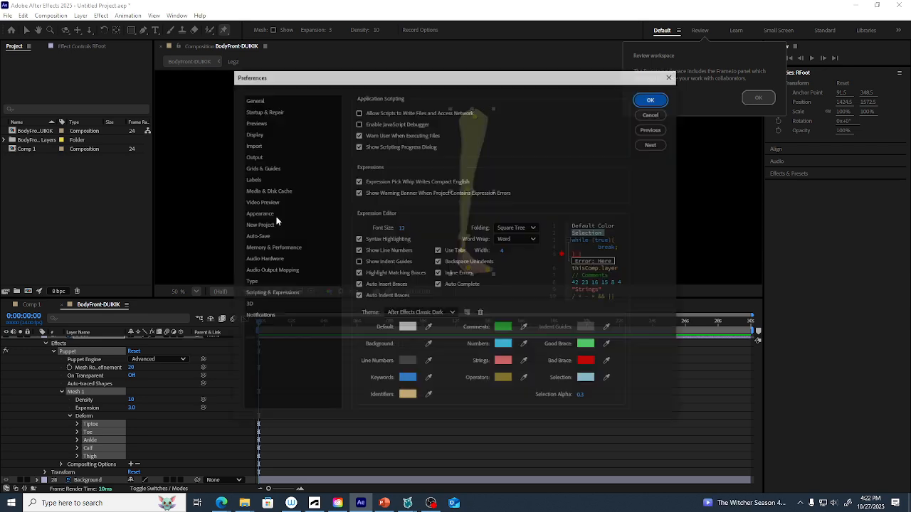
pyautogui.click(358, 112)
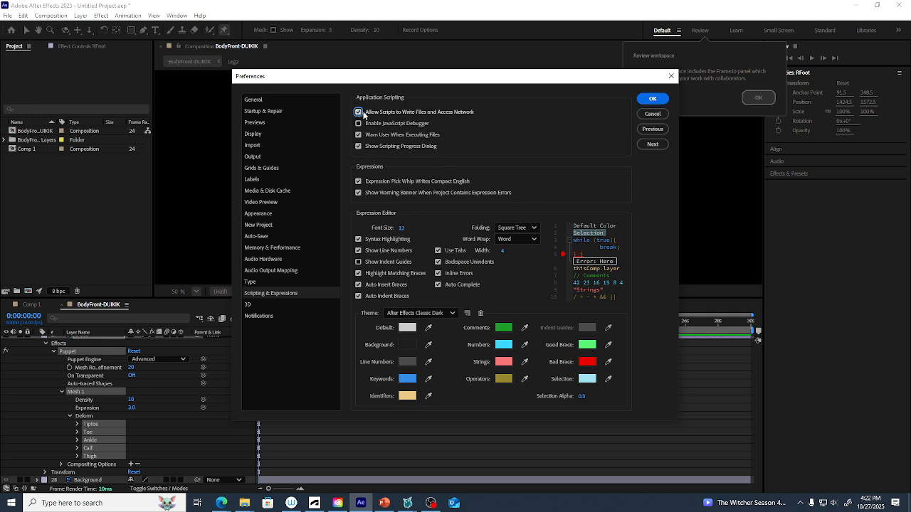
pyautogui.click(656, 102)
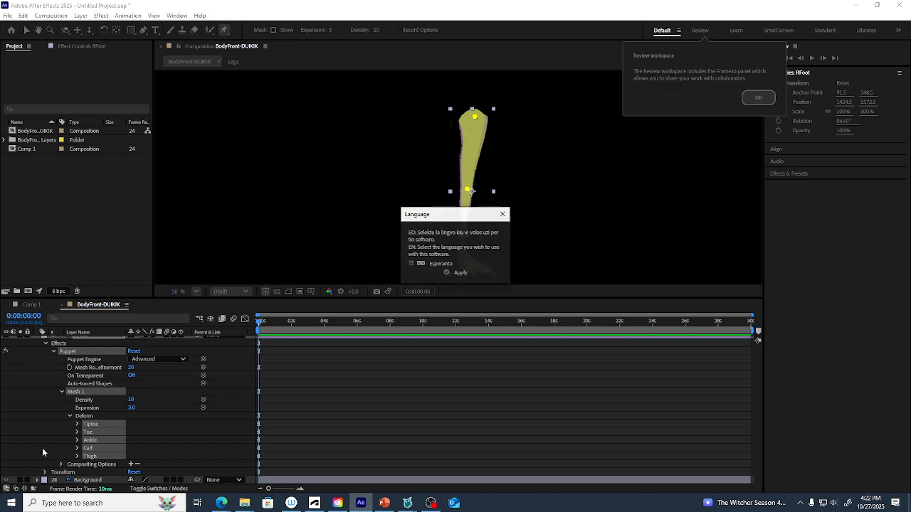
# Step: Set Duik's interface language to English, apply it and close the language dialog
pyautogui.click(439, 265)
pyautogui.click(438, 264)
pyautogui.click(438, 264)
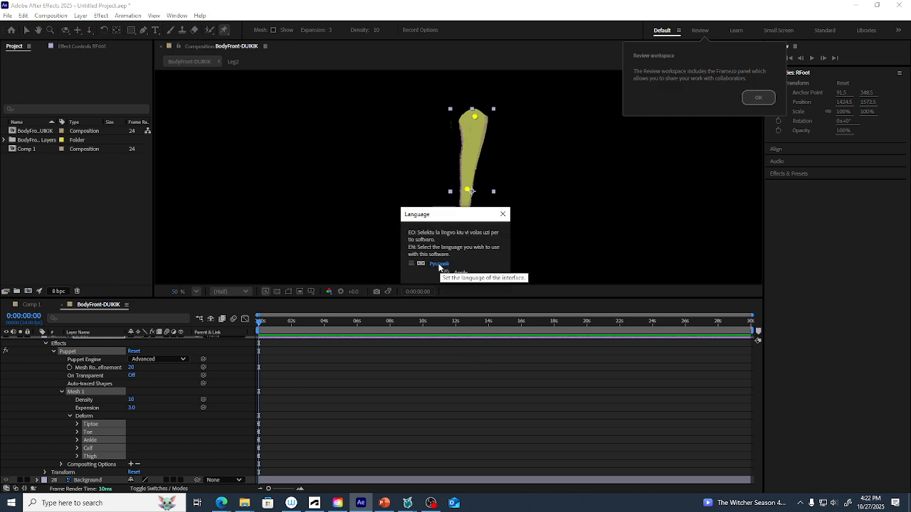
pyautogui.click(436, 265)
pyautogui.click(436, 265)
pyautogui.click(436, 264)
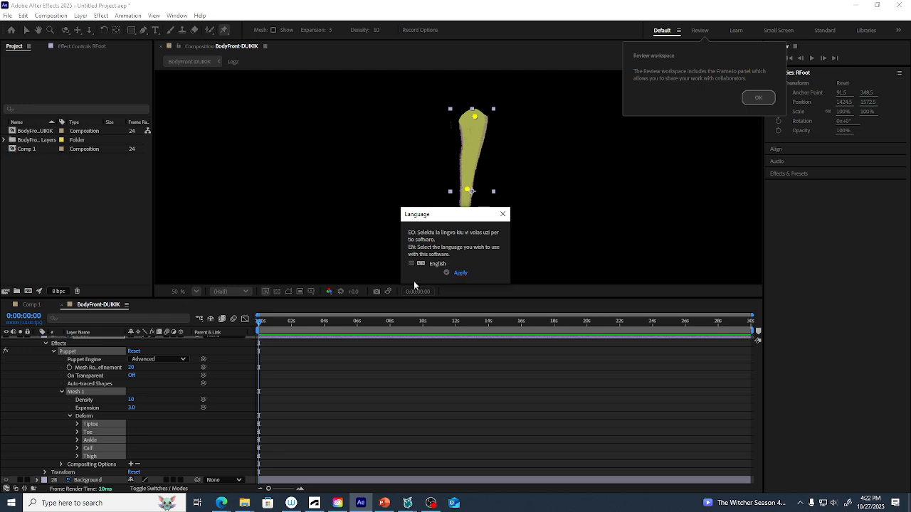
pyautogui.click(461, 274)
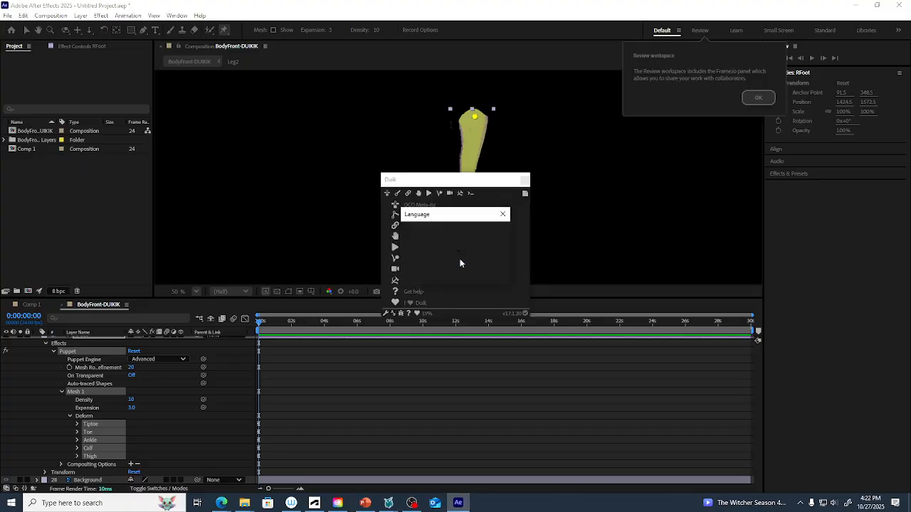
pyautogui.click(502, 215)
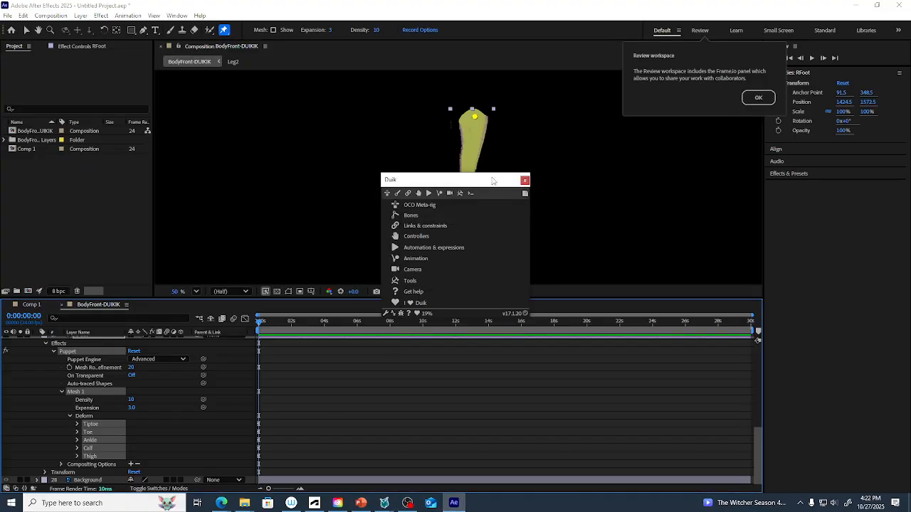
# Step: Close the Duik window and run the Duik Angela script file again
pyautogui.click(525, 180)
pyautogui.click(7, 15)
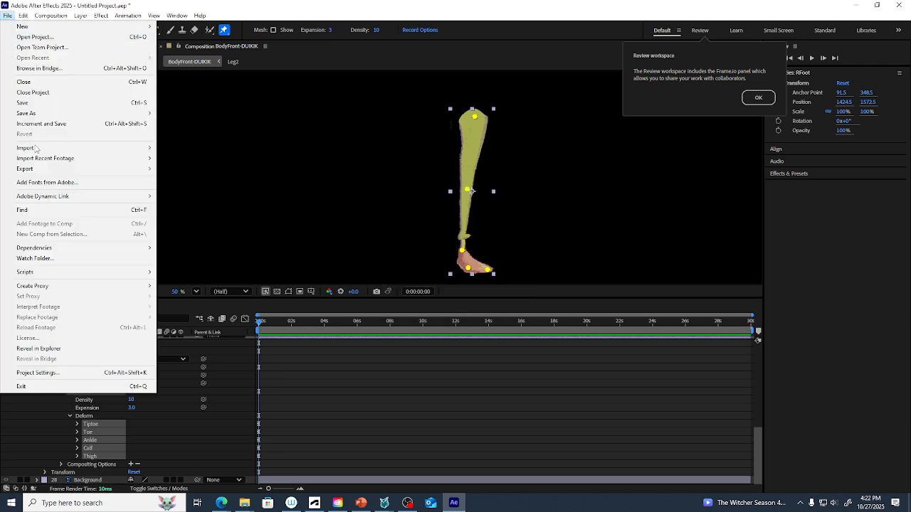
pyautogui.moveTo(76, 275)
pyautogui.click(189, 273)
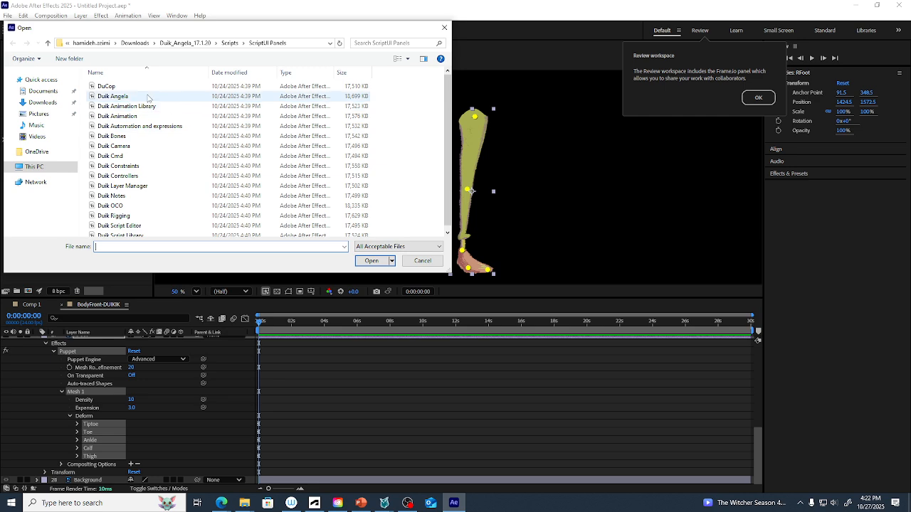
pyautogui.click(146, 96)
pyautogui.click(363, 261)
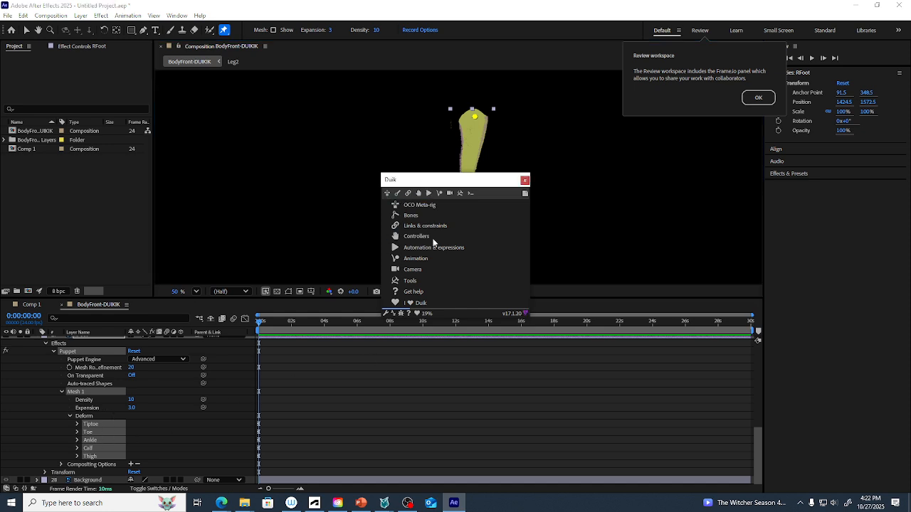
# Step: Add Duik pins to the five selected puppet pins without hiding layer controls, and move the enlarged Duik window clear of the leg
pyautogui.moveTo(446, 318); pyautogui.dragTo(442, 370)
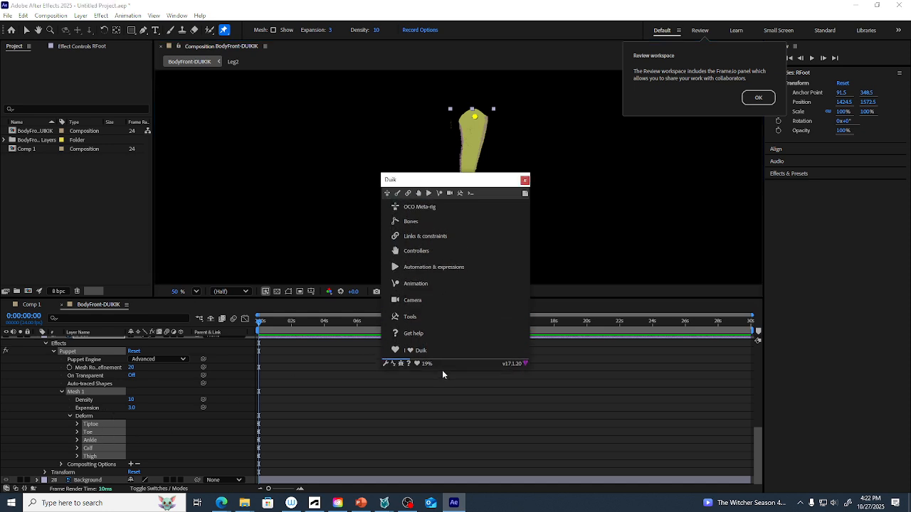
pyautogui.click(409, 194)
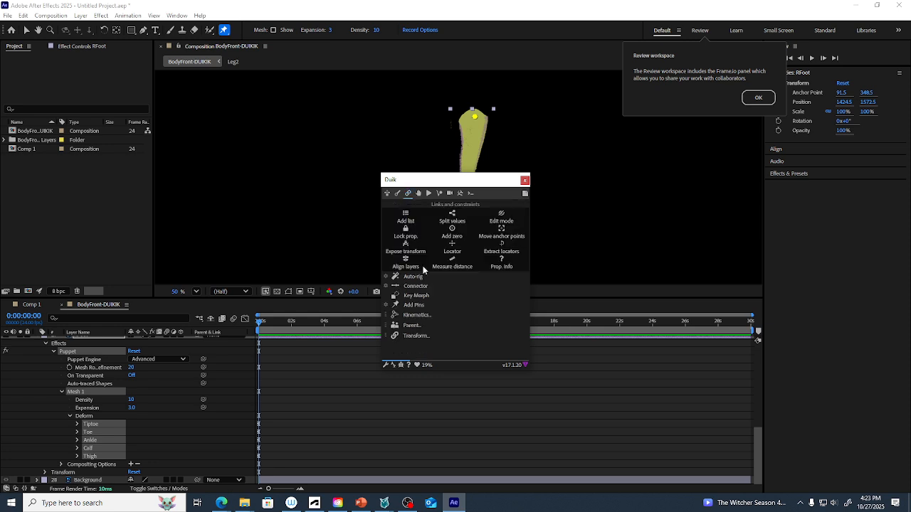
pyautogui.click(414, 305)
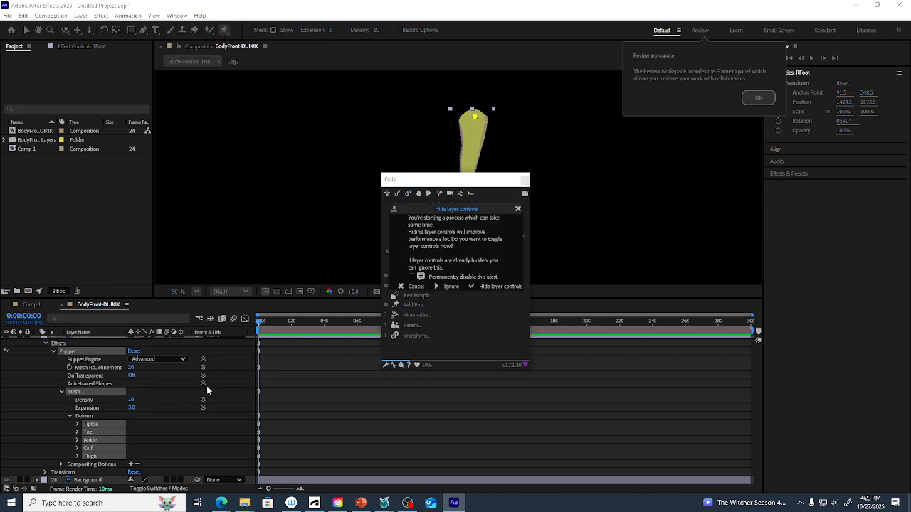
pyautogui.click(456, 287)
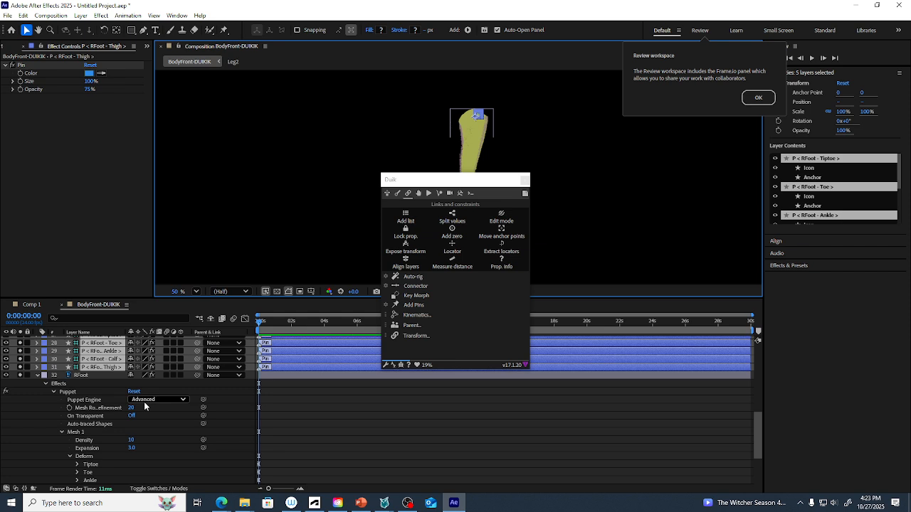
pyautogui.moveTo(414, 179); pyautogui.dragTo(646, 225)
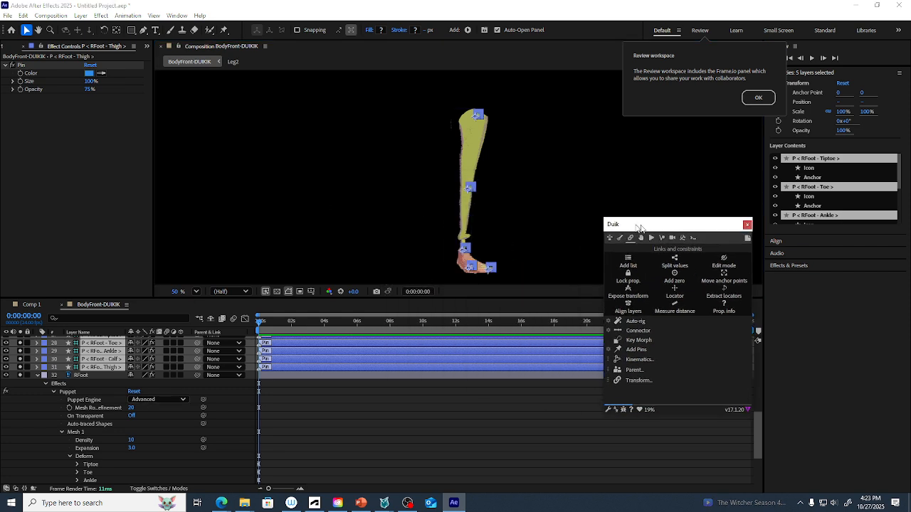
# Step: Select the five RFoot pin layers from Tiptoe to Thigh and try to apply Duik's IK kinematics to them
pyautogui.scroll(3, 87, 382)
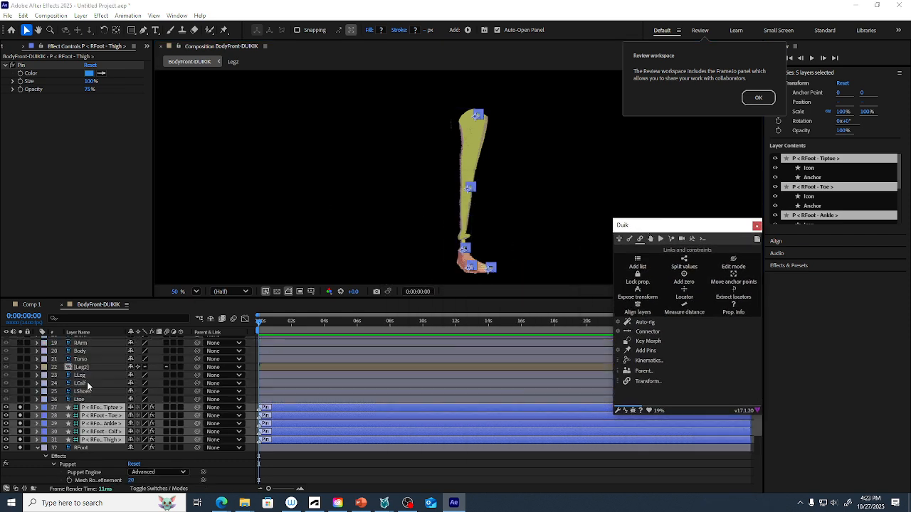
pyautogui.scroll(-1, 87, 381)
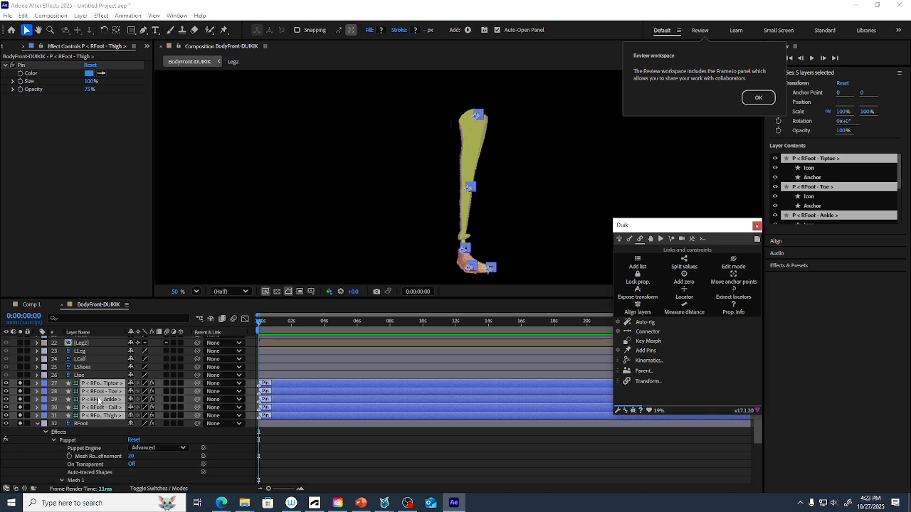
pyautogui.click(104, 422)
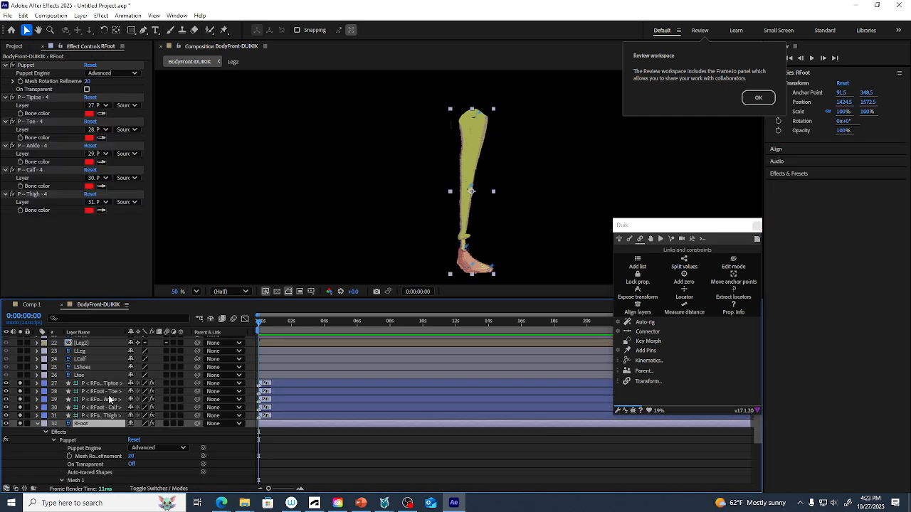
pyautogui.click(109, 384)
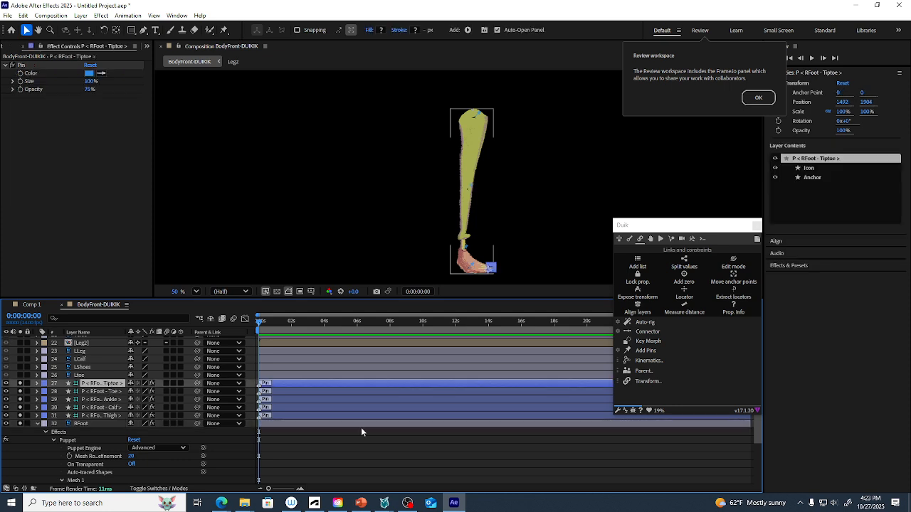
pyautogui.click(114, 415)
pyautogui.keyDown('shift'); pyautogui.click(124, 386); pyautogui.keyUp('shift')
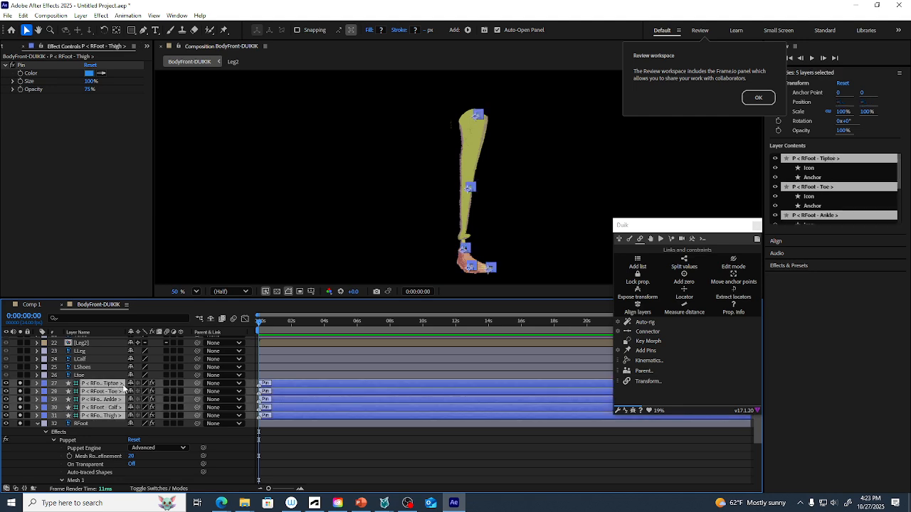
pyautogui.click(647, 362)
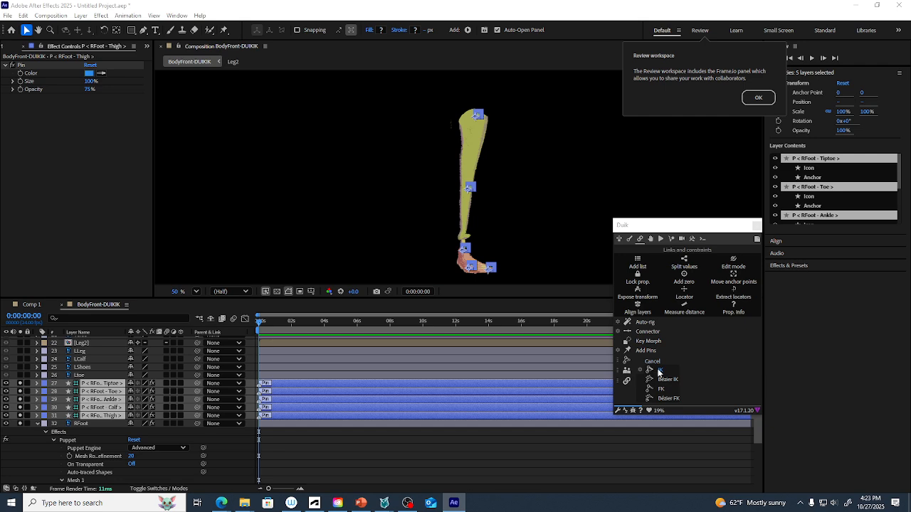
pyautogui.click(659, 372)
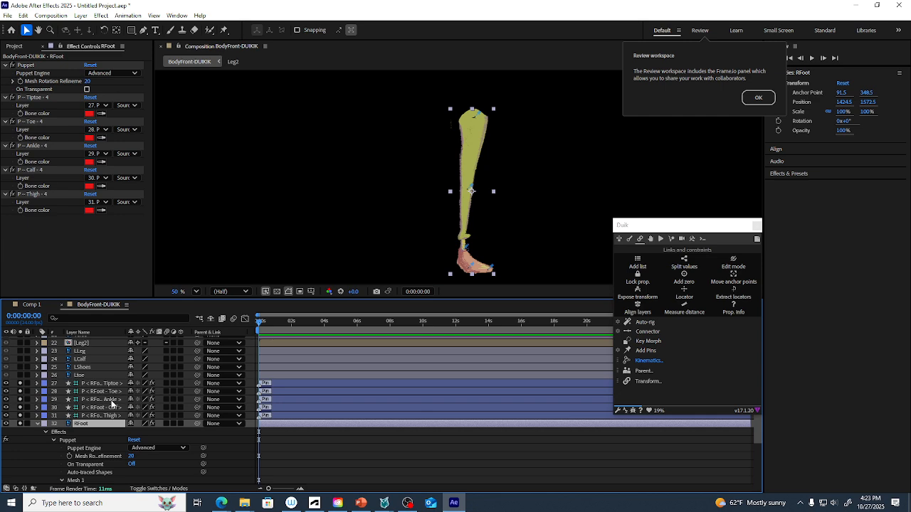
# Step: Parent the RFoot pin layers in a chain: Tiptoe to Toe, Toe to Ankle, Ankle to Calf, and Calf to Thigh
pyautogui.click(115, 383)
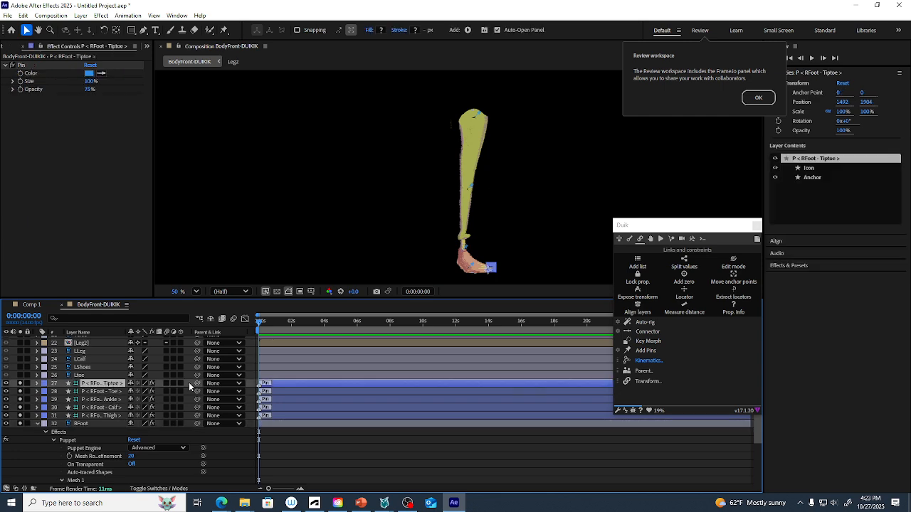
pyautogui.moveTo(197, 385); pyautogui.dragTo(99, 408)
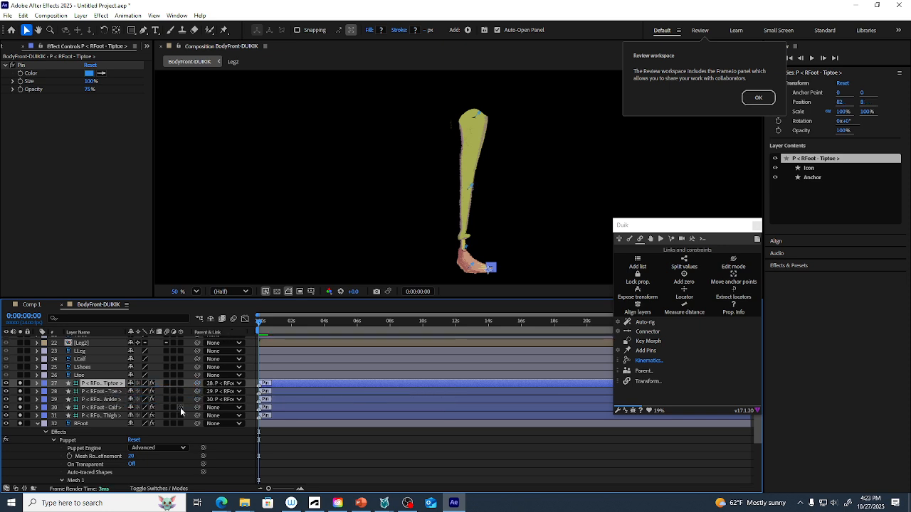
pyautogui.moveTo(196, 408); pyautogui.dragTo(120, 414)
pyautogui.click(111, 423)
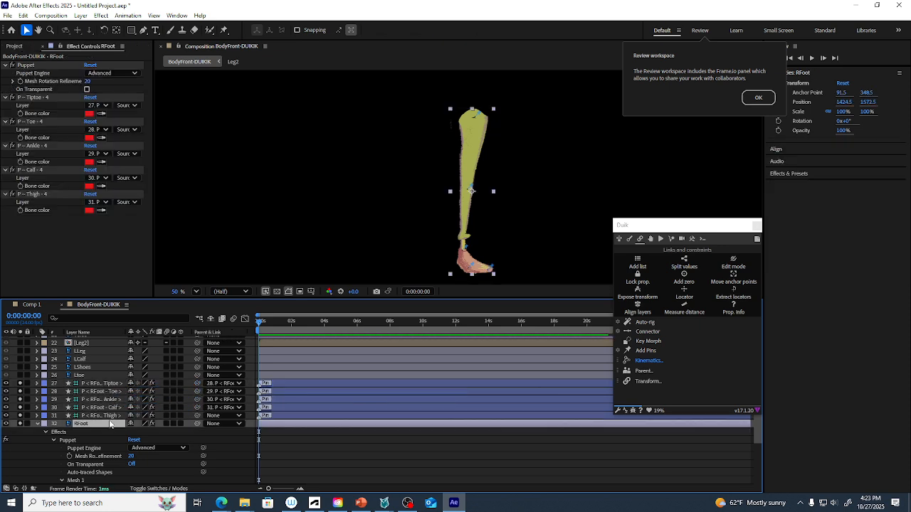
# Step: Select all five RFoot pin layers and add a Hominoid leg armature with thigh, calf and foot bones but no toes
pyautogui.click(109, 417)
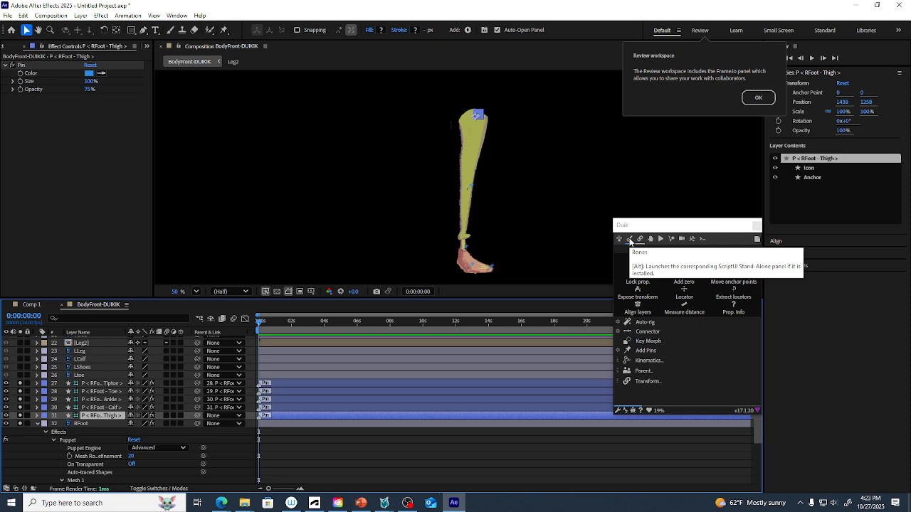
pyautogui.click(629, 240)
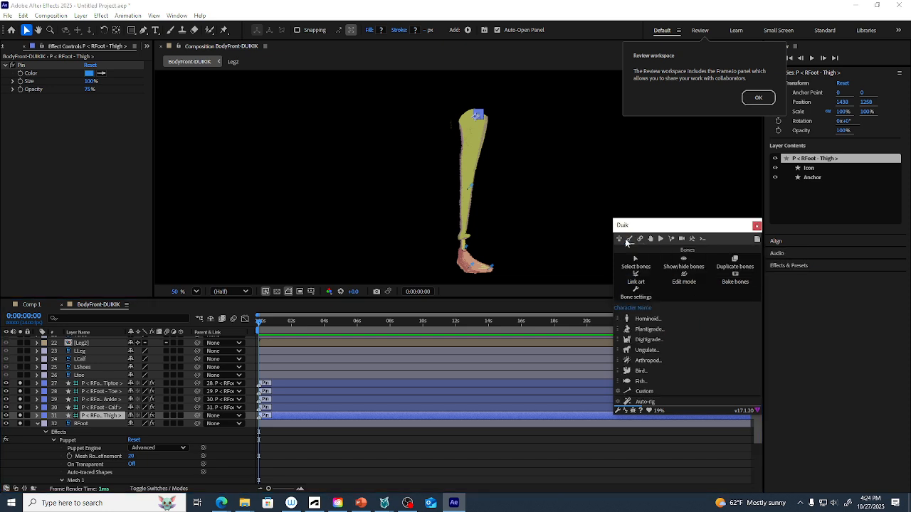
pyautogui.keyDown('shift'); pyautogui.click(101, 385); pyautogui.keyUp('shift')
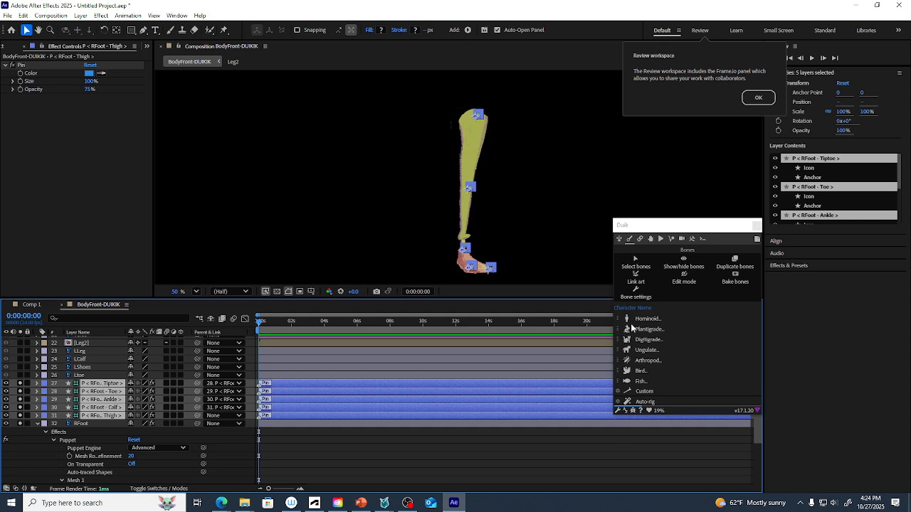
pyautogui.click(639, 319)
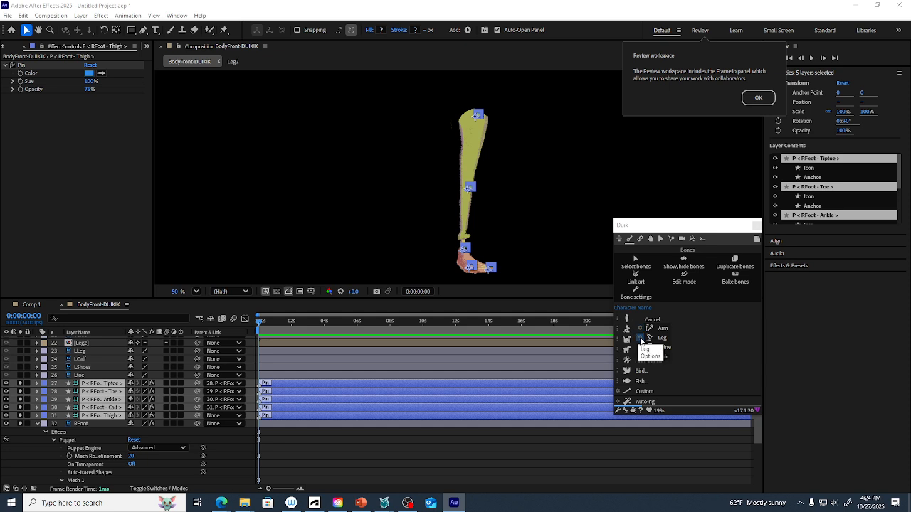
pyautogui.click(641, 340)
pyautogui.click(641, 340)
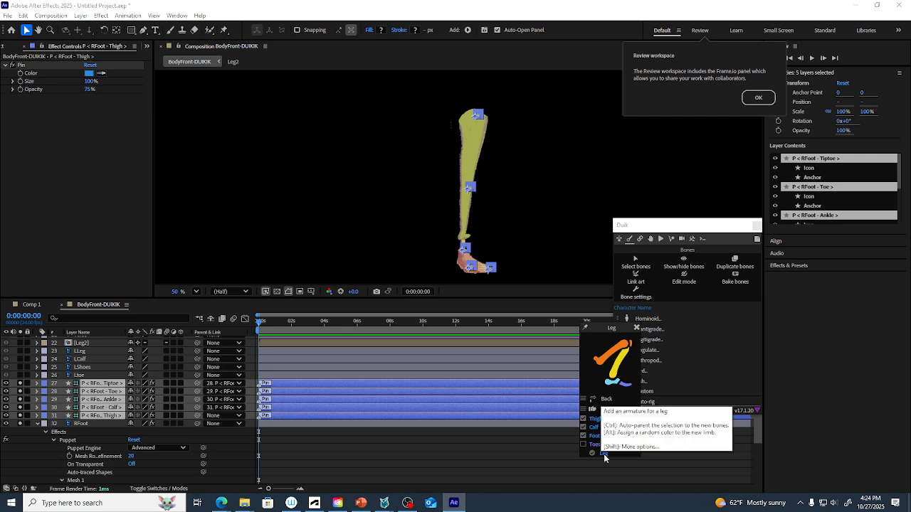
pyautogui.click(604, 455)
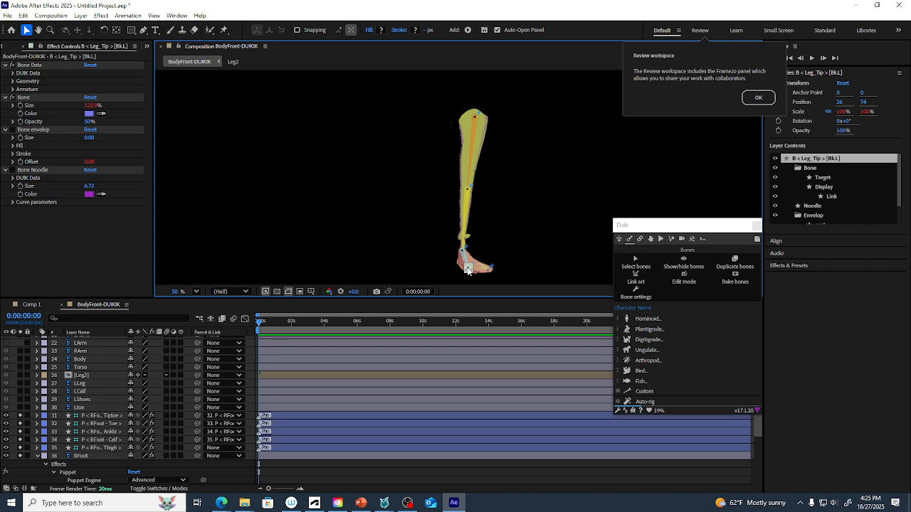
# Step: Go through the new leg bone layers and widen the layer name column to show their full names
pyautogui.scroll(7, 121, 358)
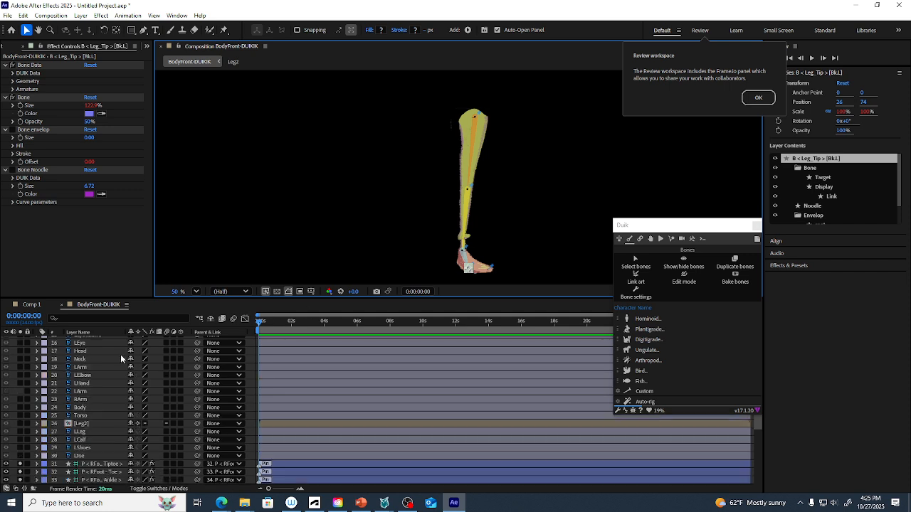
pyautogui.click(103, 365)
pyautogui.click(97, 341)
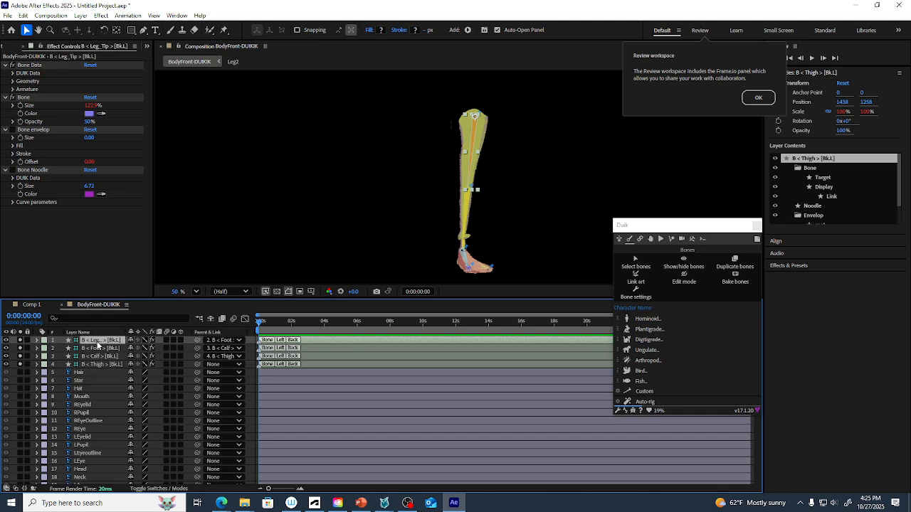
pyautogui.click(106, 348)
pyautogui.moveTo(124, 333); pyautogui.dragTo(154, 332)
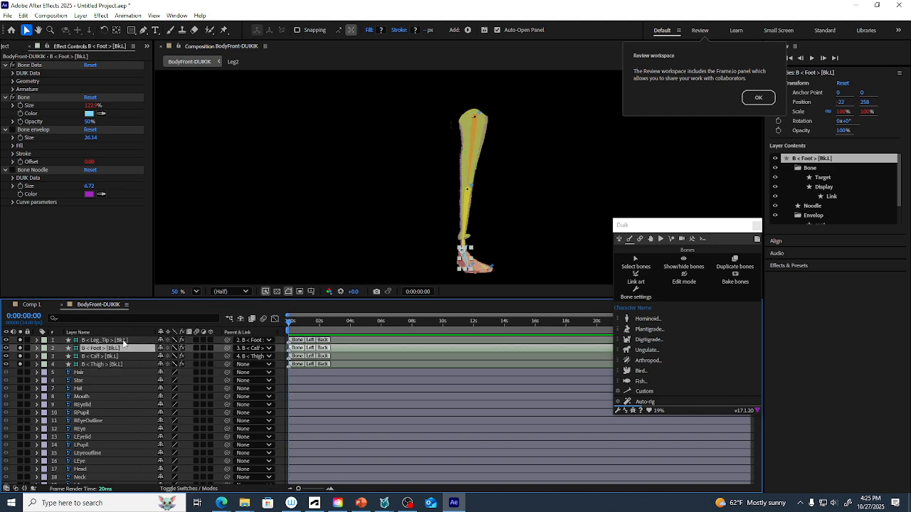
# Step: Try moving the Leg_Tip bone toward the tip of the toes and undo the move
pyautogui.click(117, 340)
pyautogui.moveTo(468, 269)
pyautogui.mouseDown()
pyautogui.moveTo(491, 272)
pyautogui.moveTo(484, 275)
pyautogui.mouseUp()
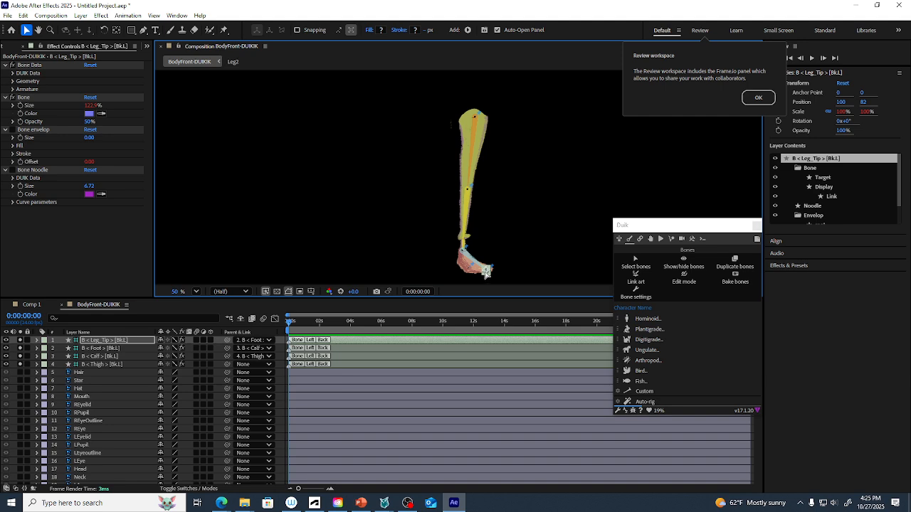
pyautogui.hotkey('ctrl', 'z')
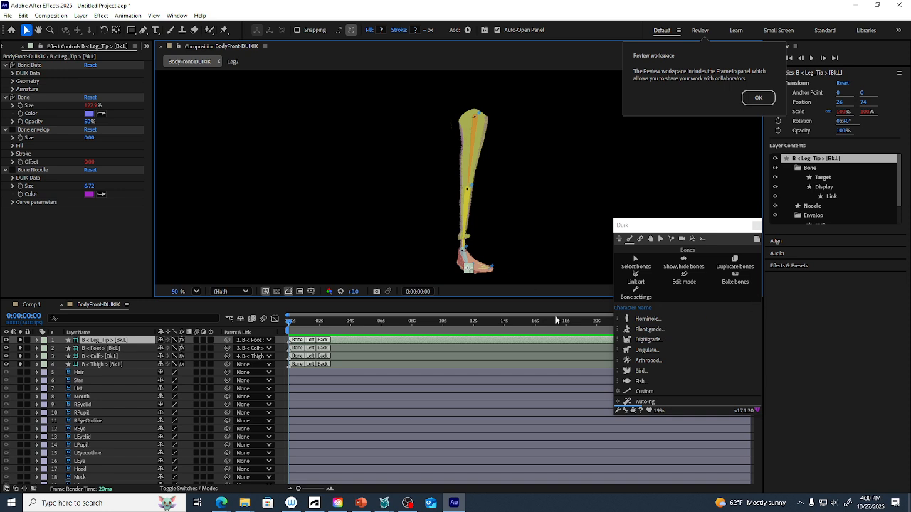
# Step: Select the four bone layers from Thigh to Leg_Tip and auto-rig them with Duik without hiding layer controls
pyautogui.click(108, 374)
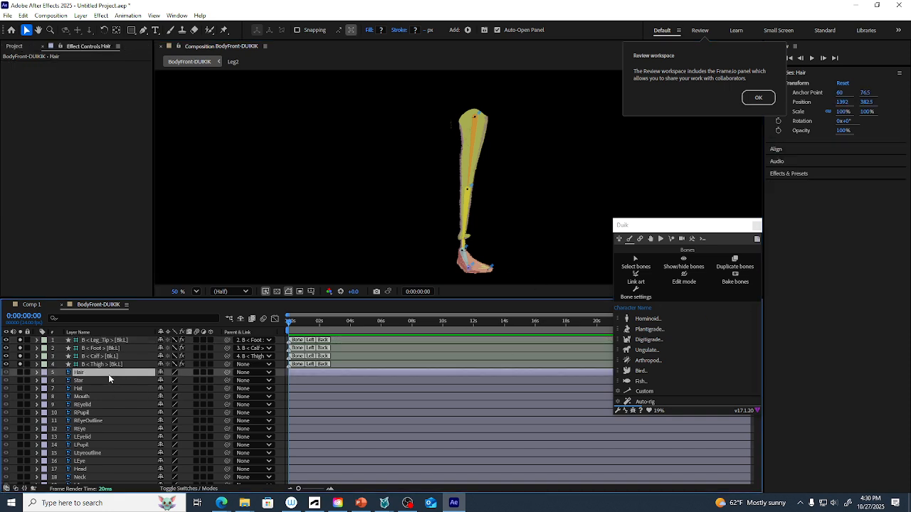
pyautogui.click(99, 363)
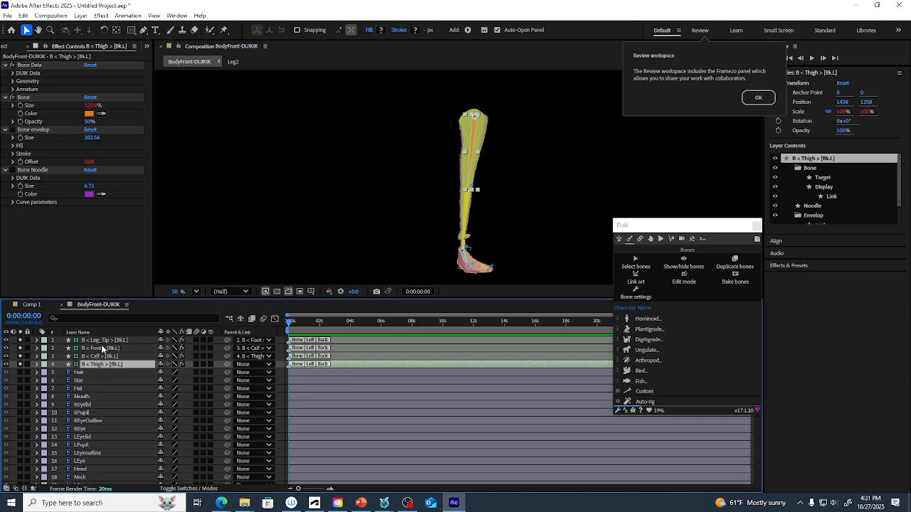
pyautogui.keyDown('ctrl'); pyautogui.click(101, 342); pyautogui.keyUp('ctrl')
pyautogui.click(100, 373)
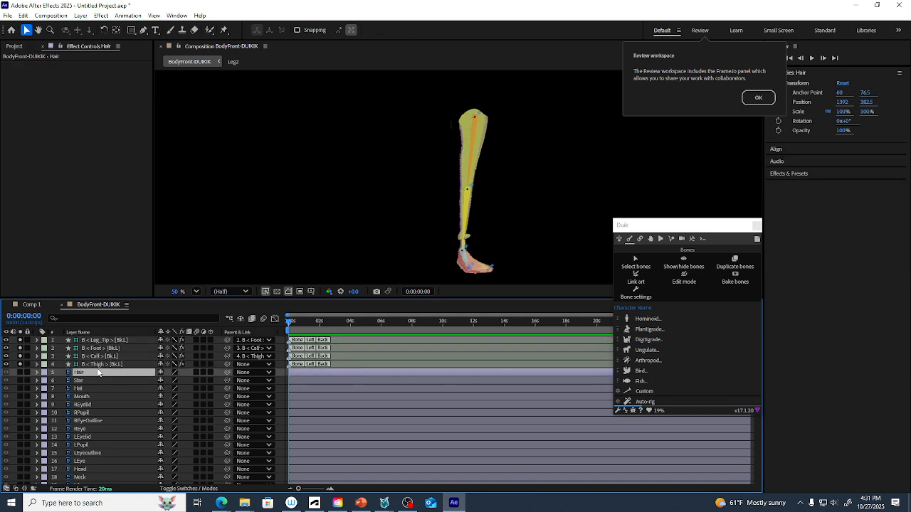
pyautogui.click(97, 364)
pyautogui.keyDown('shift'); pyautogui.click(102, 340); pyautogui.keyUp('shift')
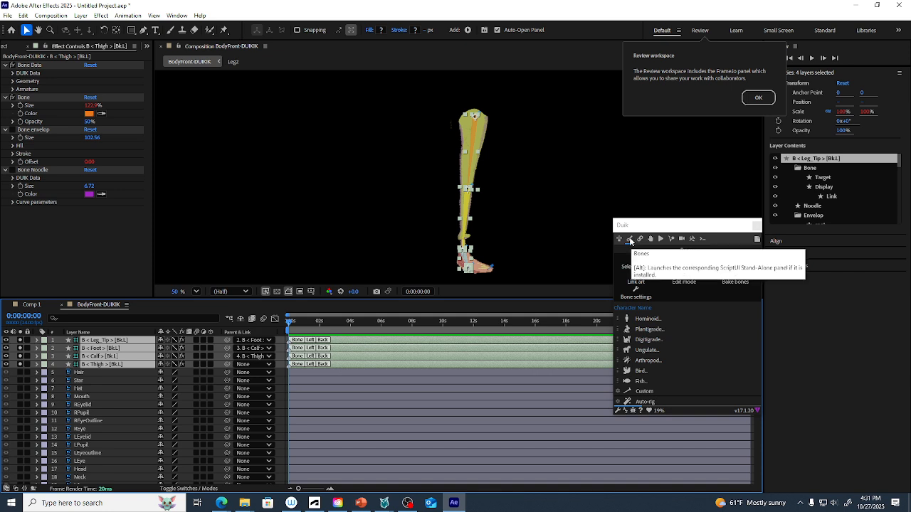
pyautogui.moveTo(642, 227); pyautogui.dragTo(608, 215)
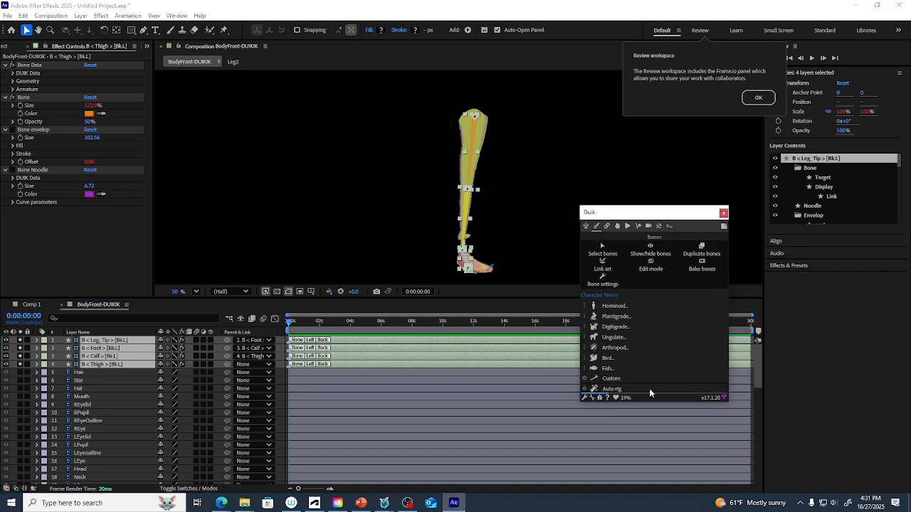
pyautogui.moveTo(650, 403); pyautogui.dragTo(644, 435)
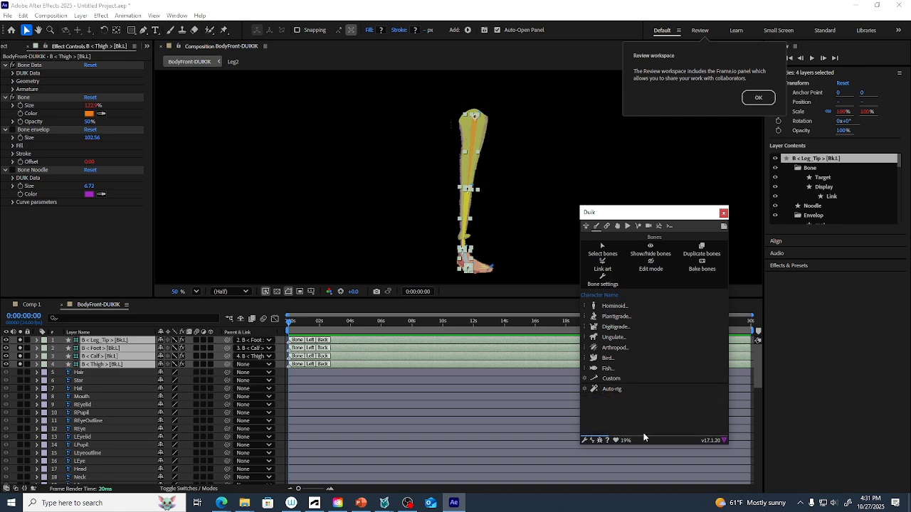
pyautogui.click(614, 389)
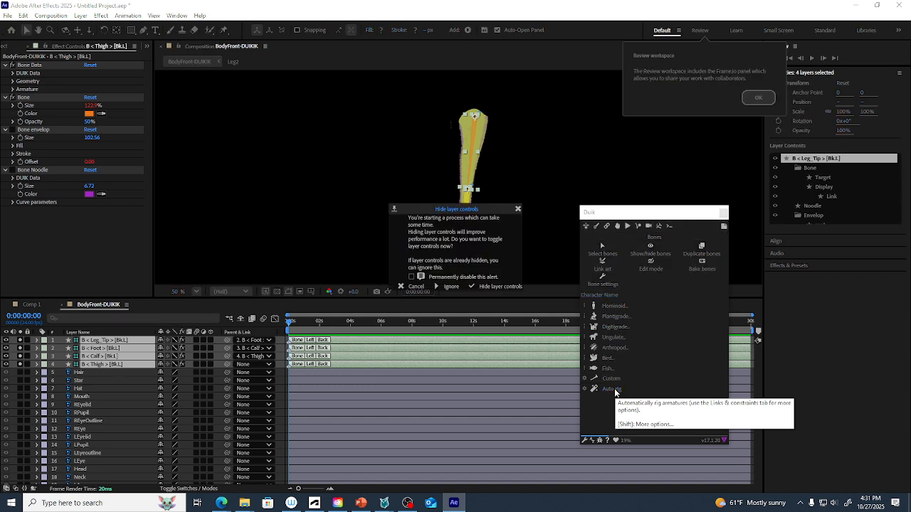
pyautogui.click(453, 286)
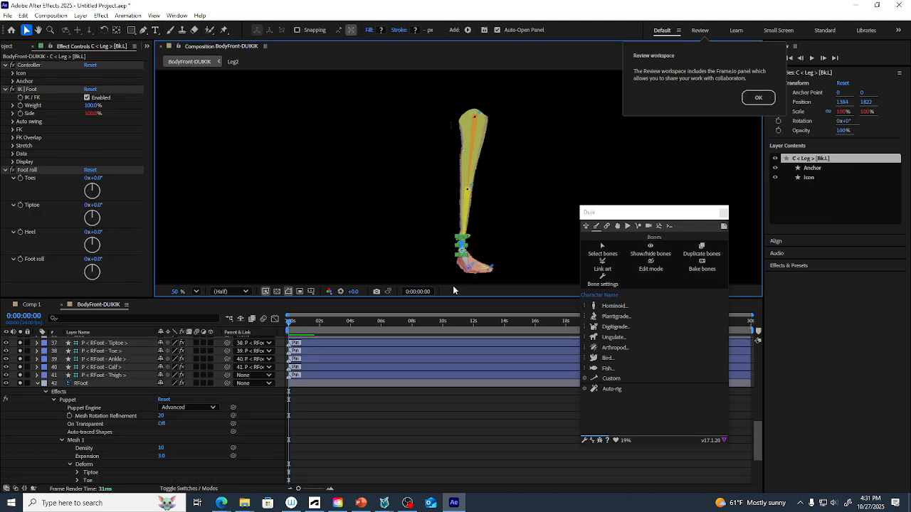
pyautogui.scroll(3, 166, 384)
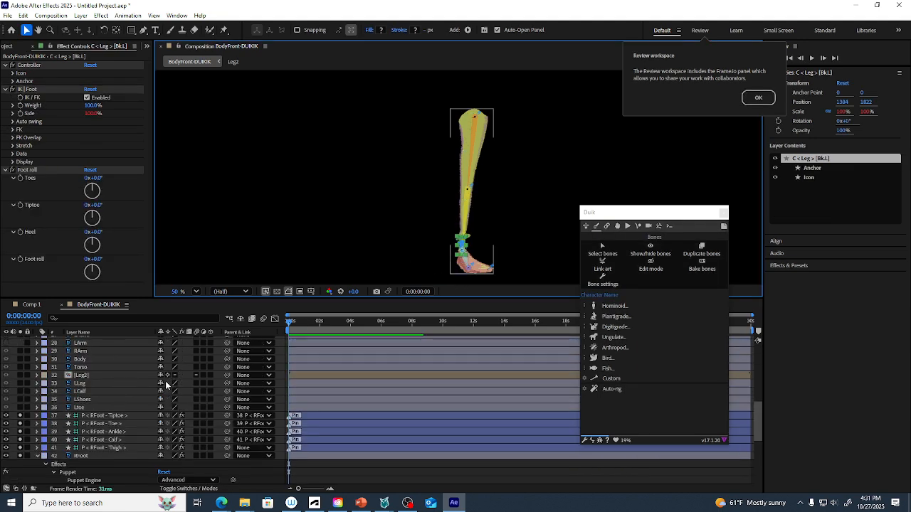
# Step: Select the C < Leg controller, try moving it up and forward to about 1556, 1717, and undo the move
pyautogui.scroll(9, 166, 384)
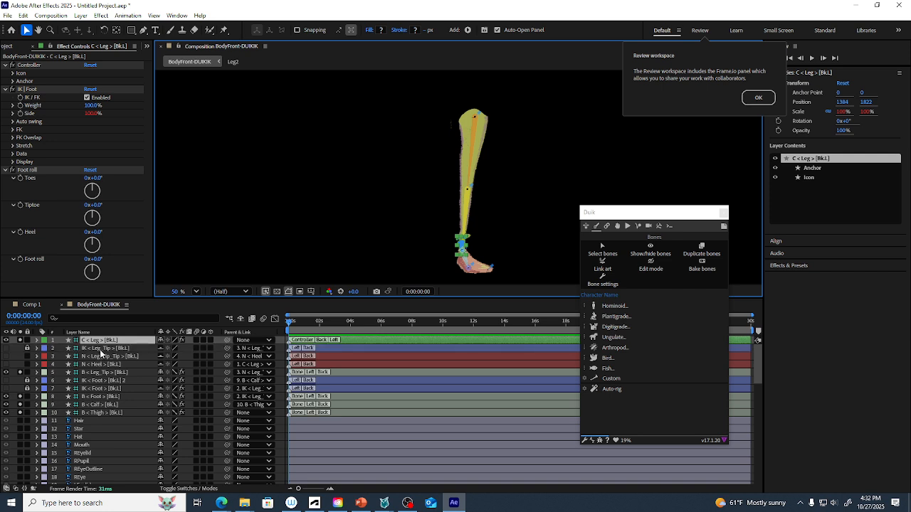
pyautogui.click(104, 341)
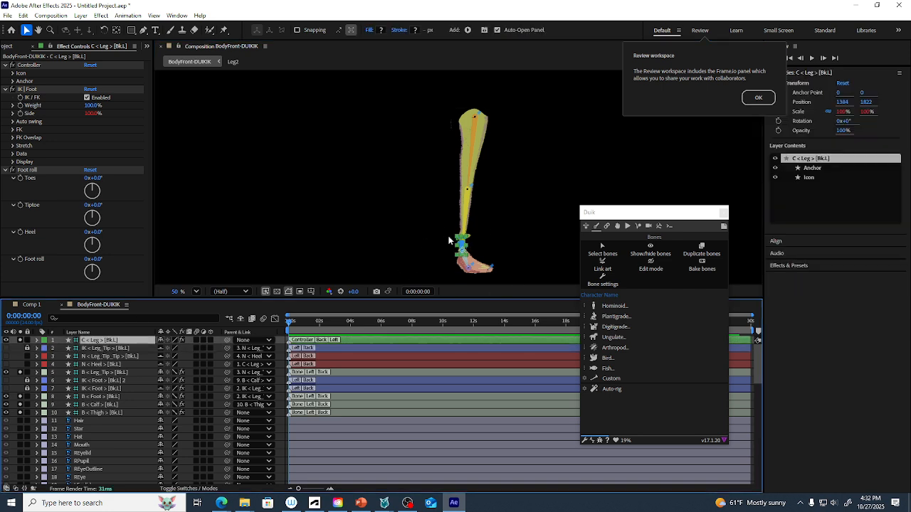
pyautogui.scroll(2, 463, 246)
pyautogui.scroll(-3, 462, 245)
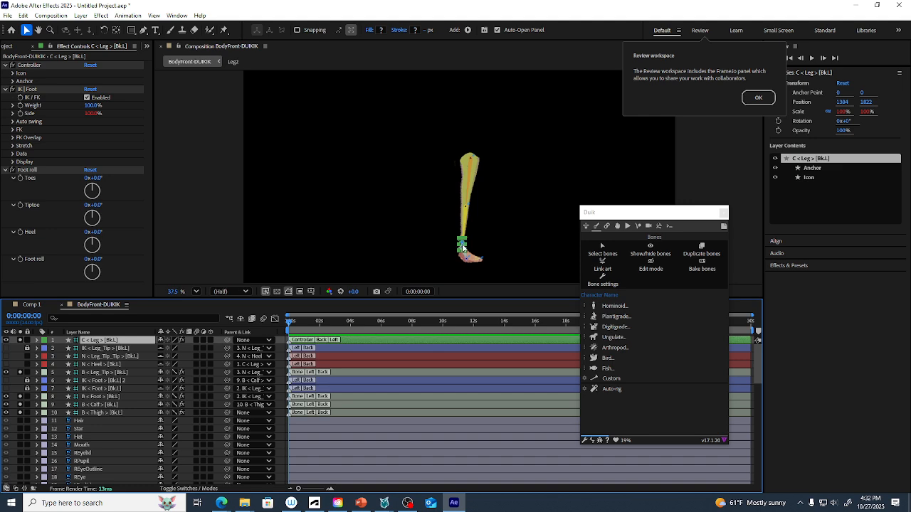
pyautogui.scroll(1, 462, 245)
pyautogui.click(462, 246)
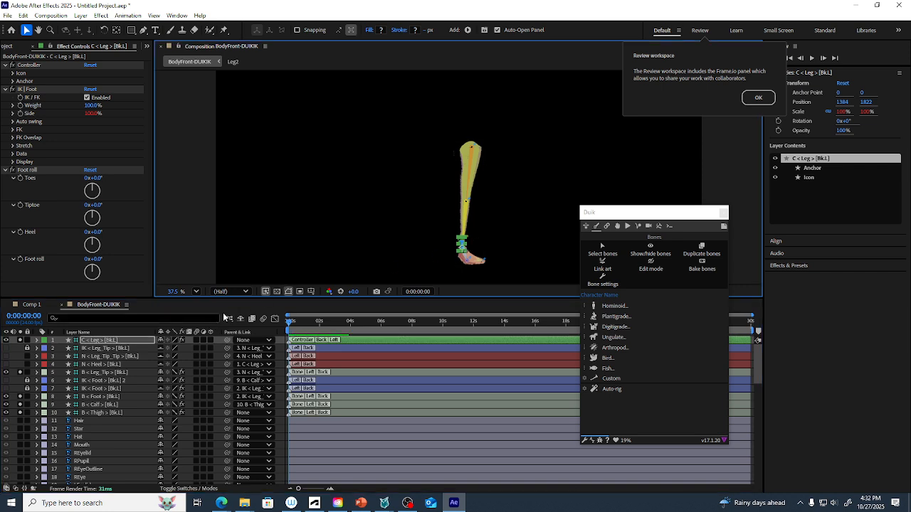
pyautogui.scroll(3, 464, 250)
pyautogui.moveTo(463, 253); pyautogui.dragTo(508, 218)
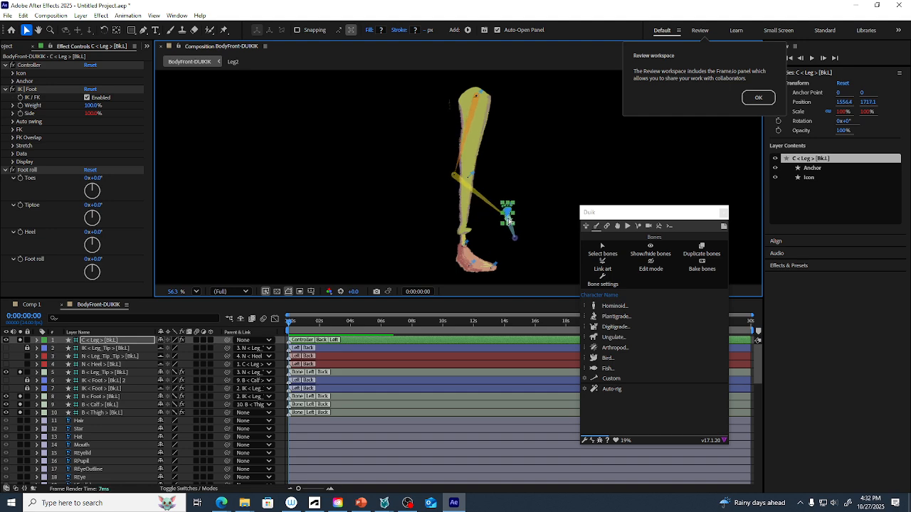
pyautogui.hotkey('ctrl', 'z')
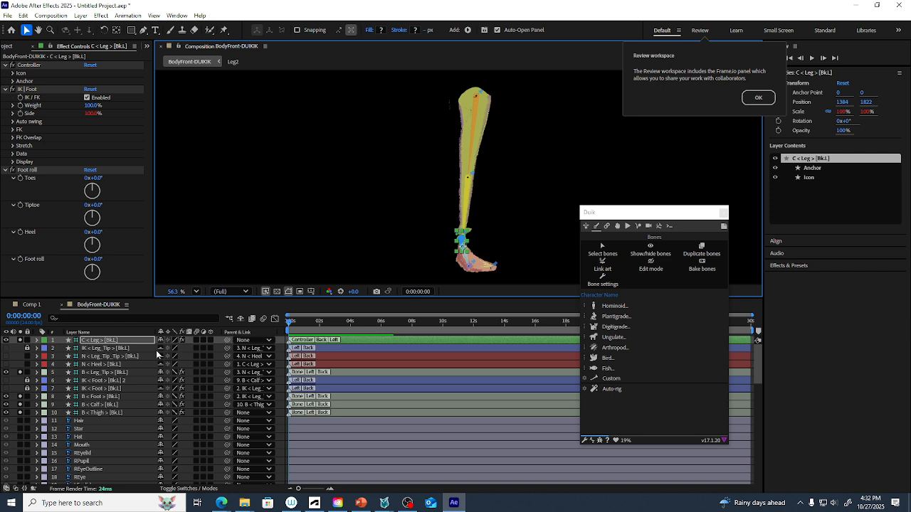
# Step: Check the RFoot pin layers beneath the rig and undo the Duik auto-rig of the four leg bones
pyautogui.scroll(-3, 189, 344)
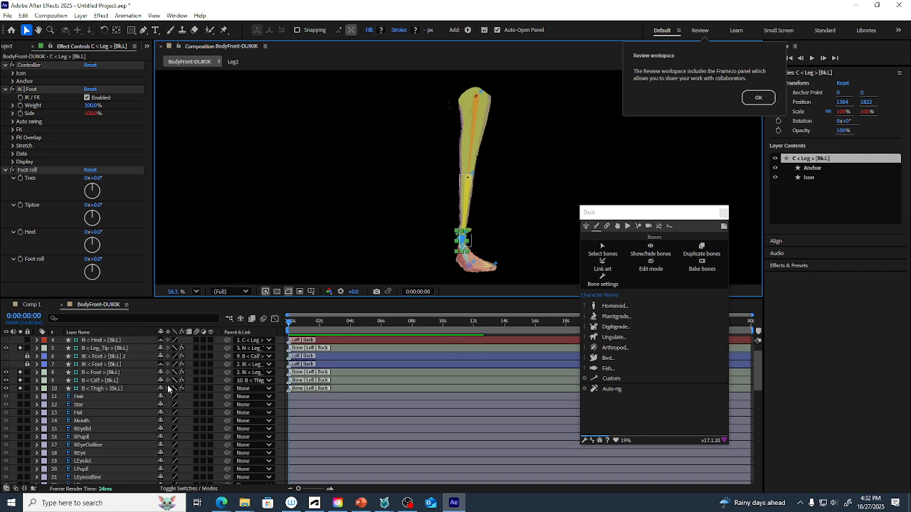
pyautogui.scroll(-3, 168, 388)
pyautogui.scroll(-3, 169, 388)
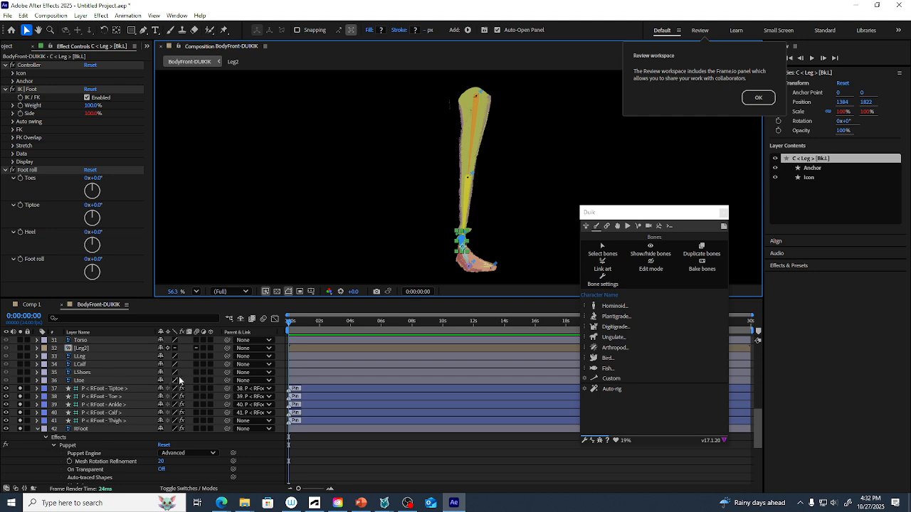
pyautogui.scroll(10, 185, 375)
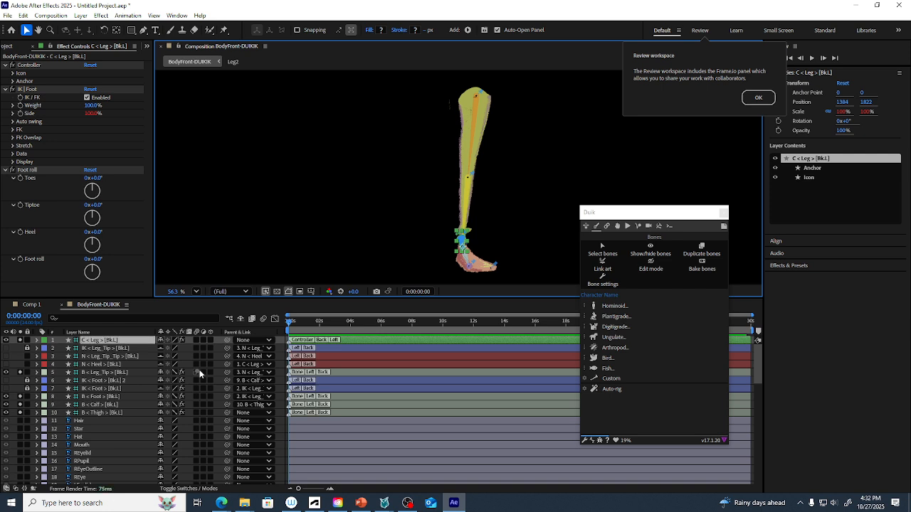
pyautogui.hotkey('ctrl', 'z')
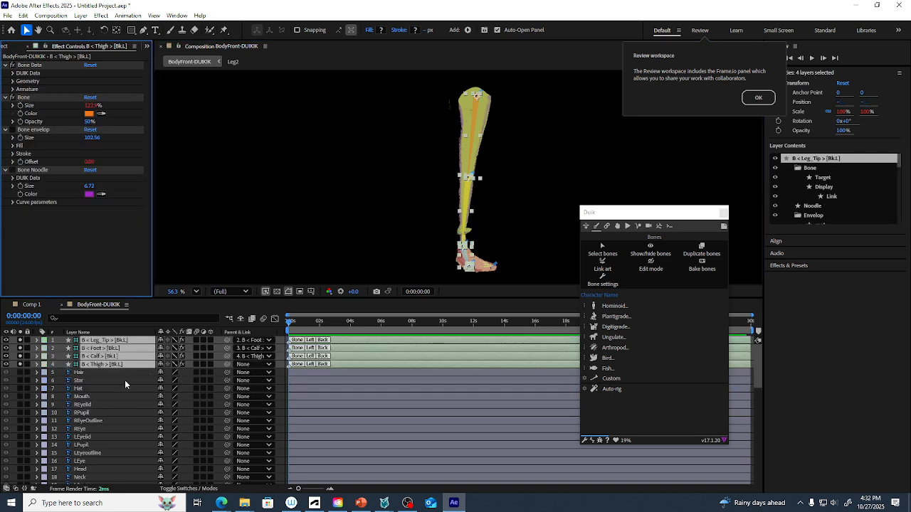
# Step: Try rotating the Thigh bone to about -39° and undo the rotation
pyautogui.click(122, 380)
pyautogui.click(123, 364)
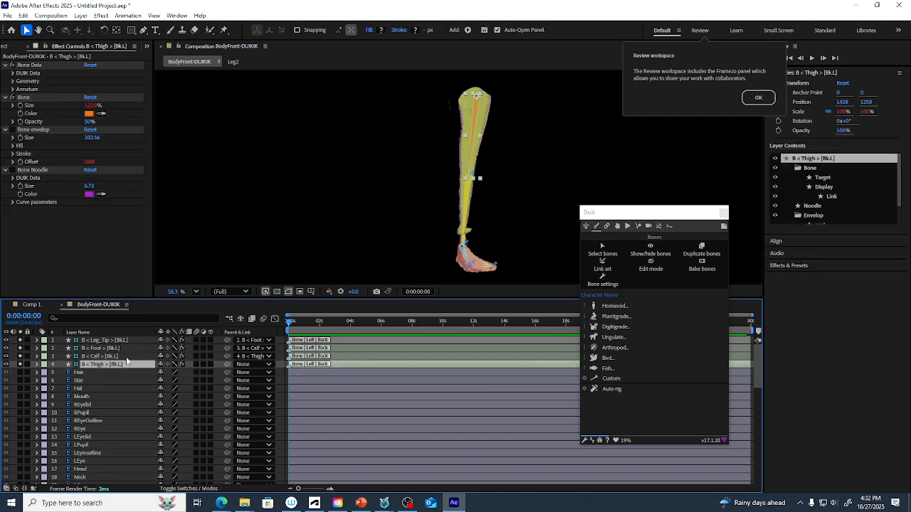
pyautogui.press('r')
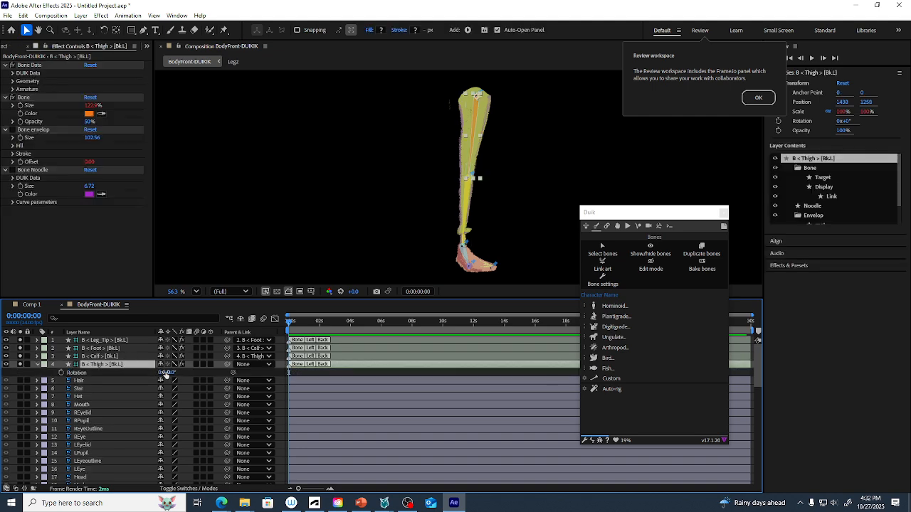
pyautogui.moveTo(166, 372); pyautogui.dragTo(151, 373)
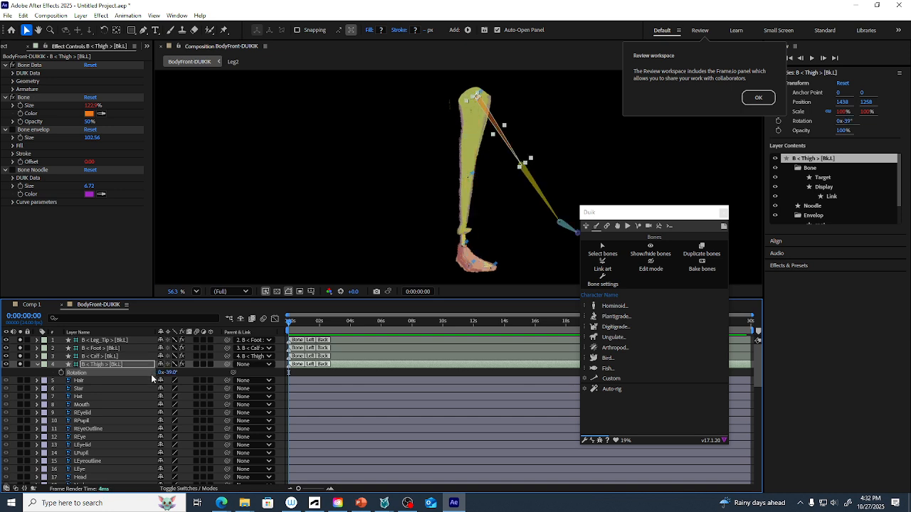
pyautogui.hotkey('ctrl', 'z')
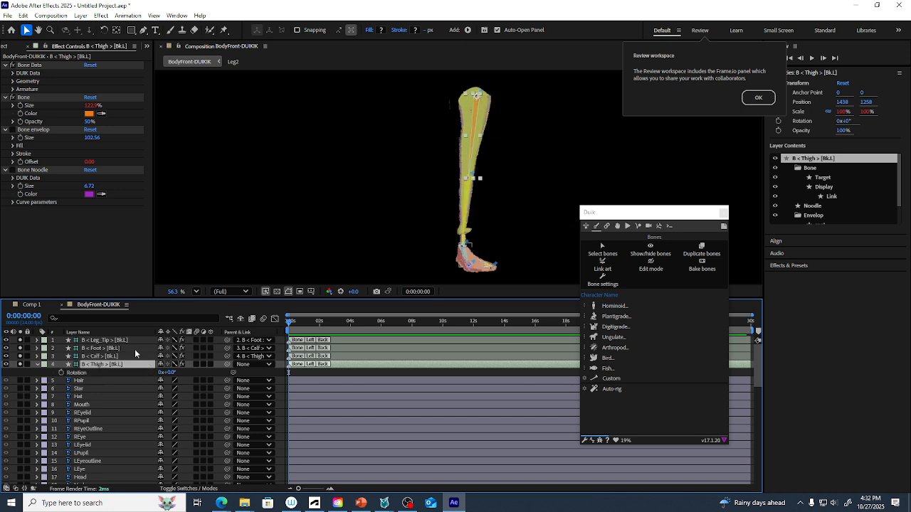
# Step: Collapse the RFoot layer's properties and move all five RFoot pin layers directly beneath the Thigh bone layer
pyautogui.scroll(-3, 118, 392)
pyautogui.scroll(-1, 117, 396)
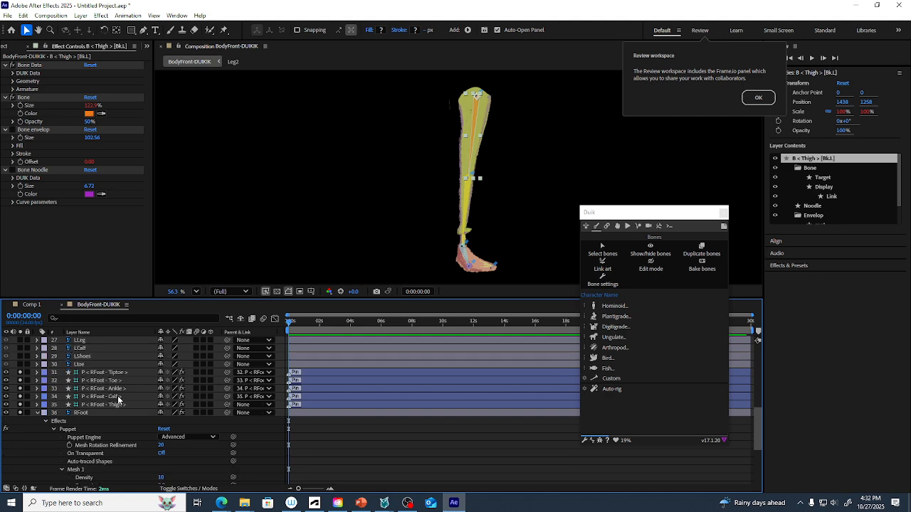
pyautogui.click(38, 414)
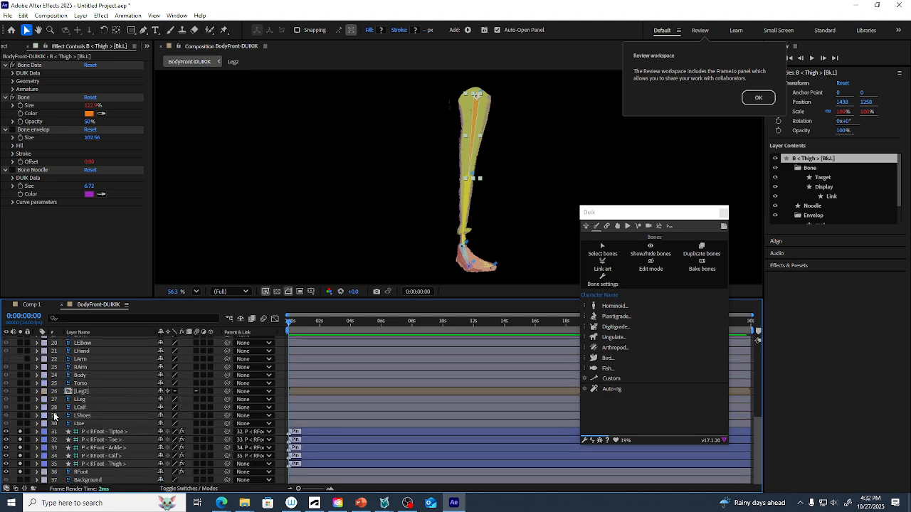
pyautogui.click(100, 464)
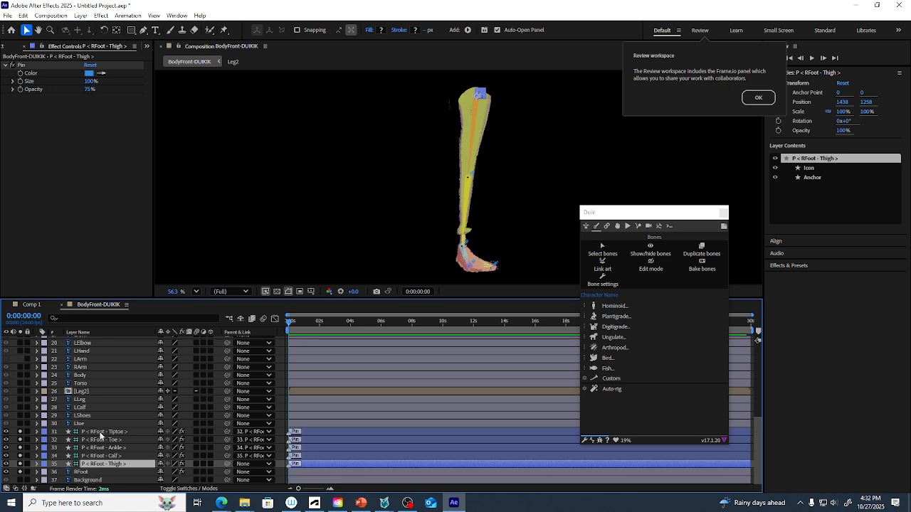
pyautogui.keyDown('shift'); pyautogui.click(101, 432); pyautogui.keyUp('shift')
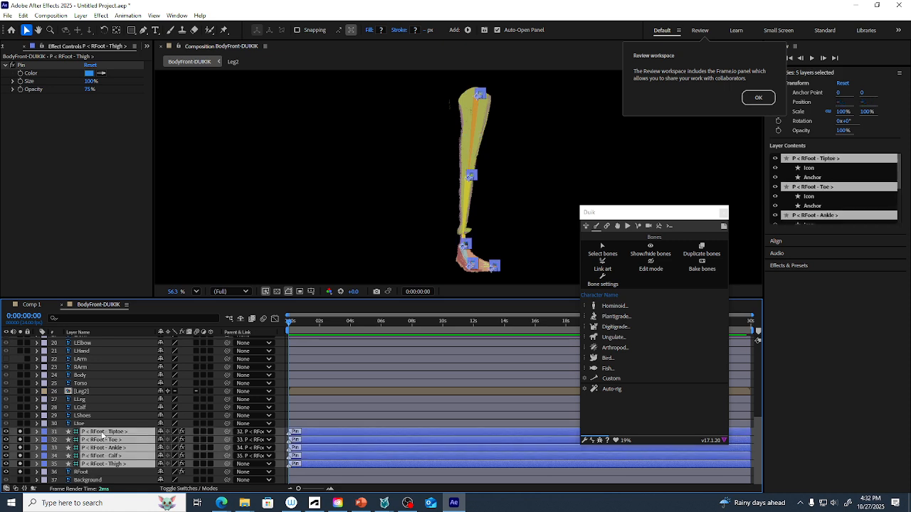
pyautogui.moveTo(103, 435); pyautogui.dragTo(99, 398)
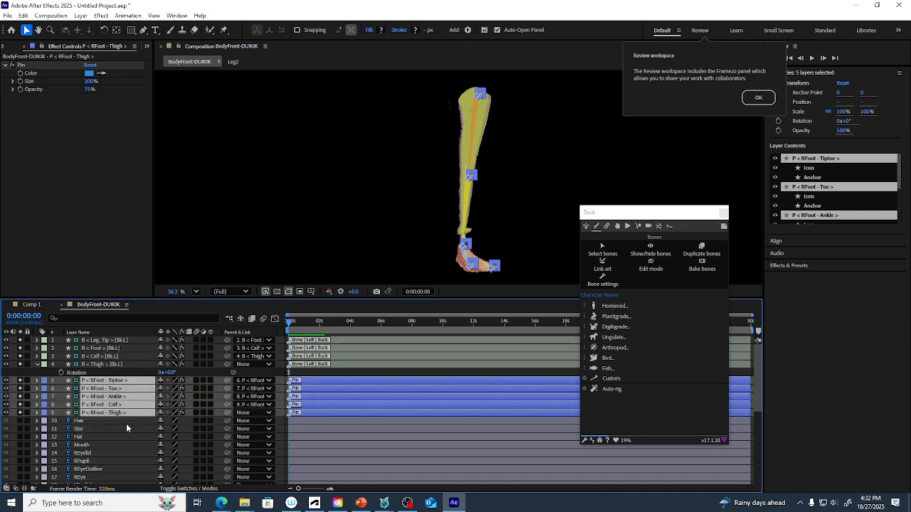
# Step: Parent the RFoot - Thigh pin to the Thigh bone and the RFoot - Calf pin to the Calf bone
pyautogui.click(124, 420)
pyautogui.click(133, 378)
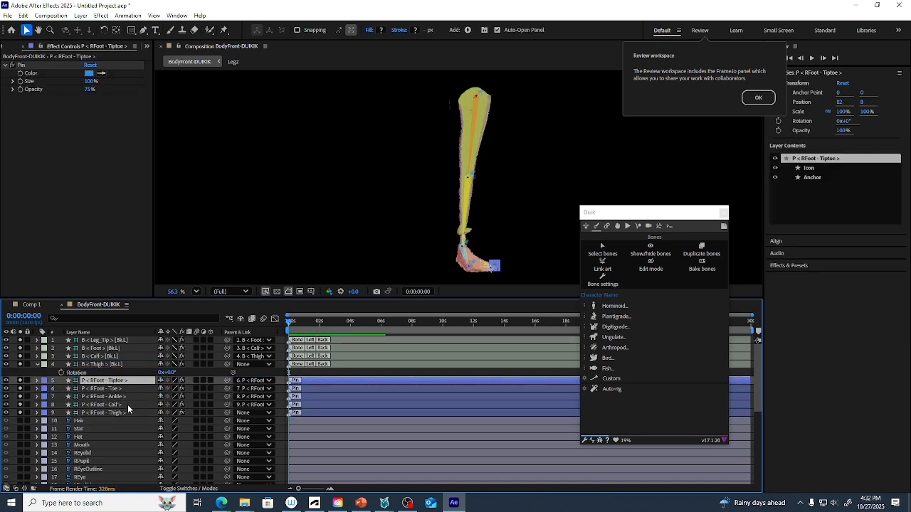
pyautogui.click(130, 412)
pyautogui.click(134, 380)
pyautogui.click(130, 412)
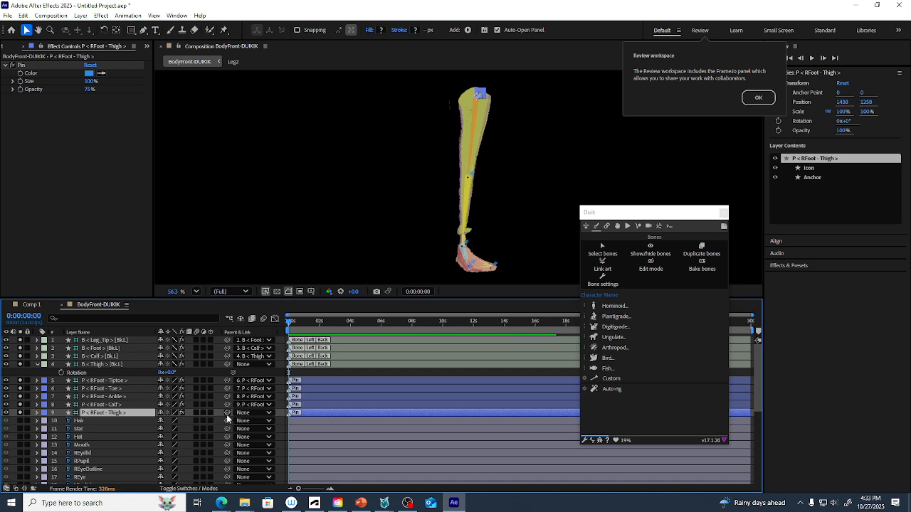
pyautogui.moveTo(226, 414); pyautogui.dragTo(121, 367)
pyautogui.click(102, 405)
pyautogui.moveTo(226, 405); pyautogui.dragTo(125, 357)
# Step: Parent the RFoot - Ankle pin to the Foot bone and the RFoot - Toe pin to the Leg_Tip bone
pyautogui.click(215, 397)
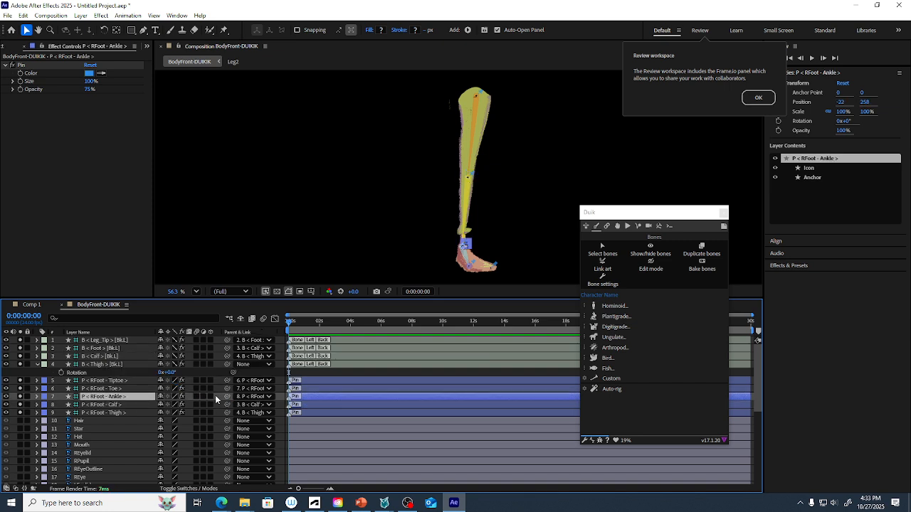
pyautogui.moveTo(228, 395); pyautogui.dragTo(126, 349)
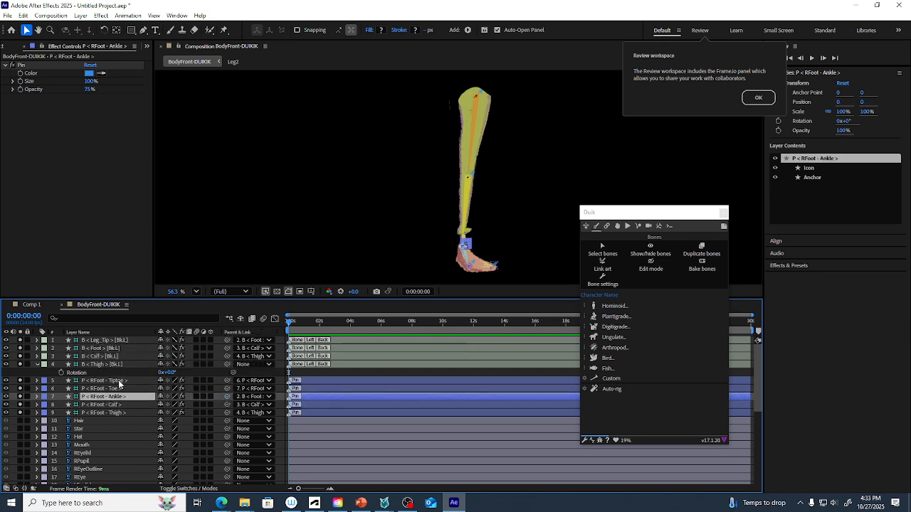
pyautogui.click(118, 389)
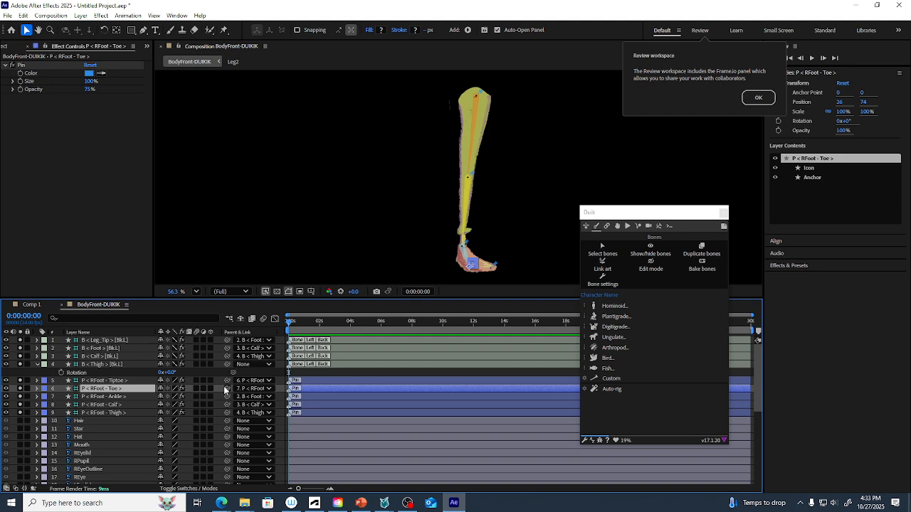
pyautogui.moveTo(225, 388); pyautogui.dragTo(137, 346)
pyautogui.click(139, 381)
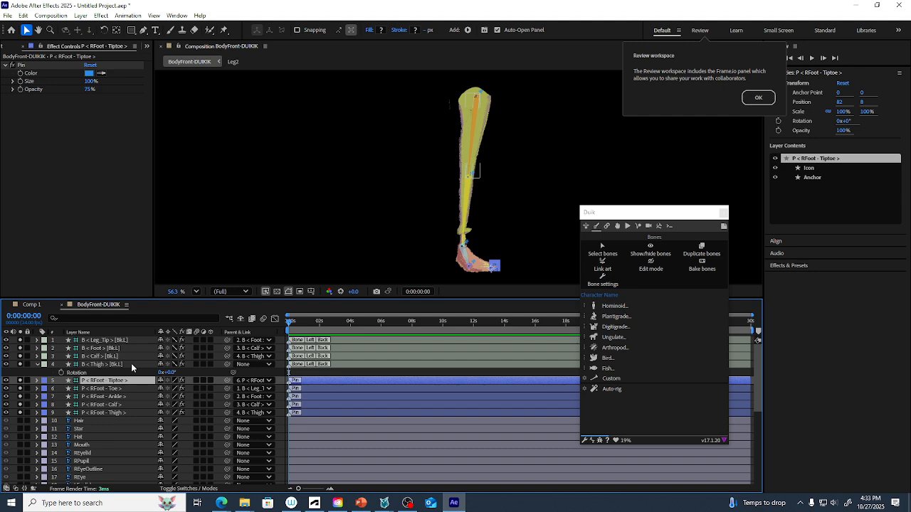
# Step: Auto-rig the four bones from Thigh to Leg_Tip again with Duik, ignoring the offer to hide layer controls
pyautogui.click(131, 368)
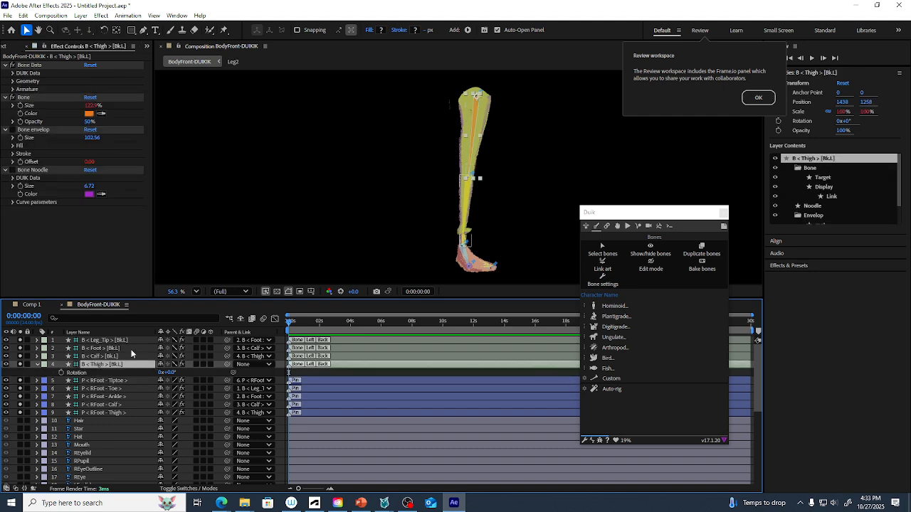
pyautogui.keyDown('shift'); pyautogui.click(132, 342); pyautogui.keyUp('shift')
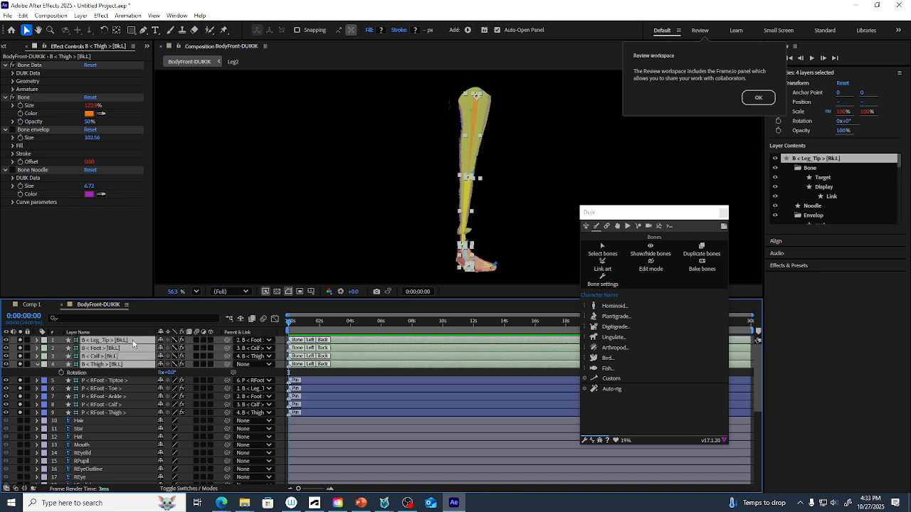
pyautogui.click(605, 390)
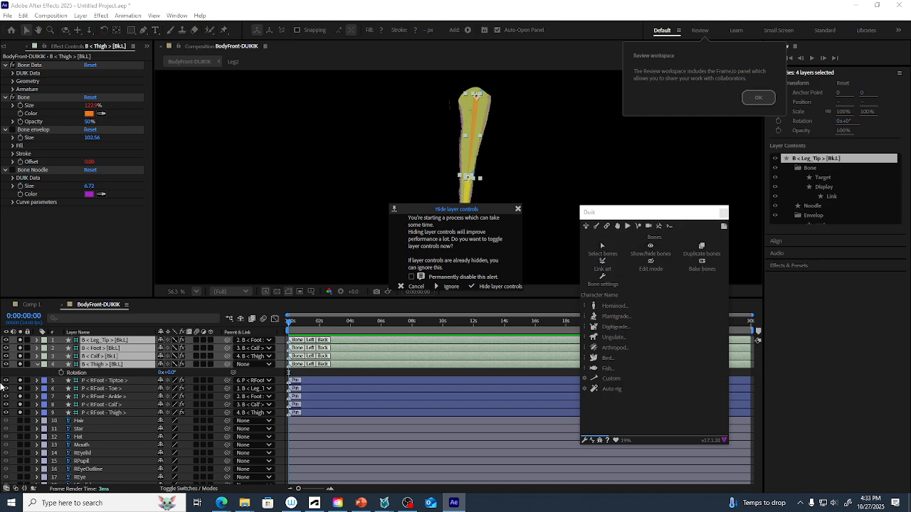
pyautogui.click(448, 286)
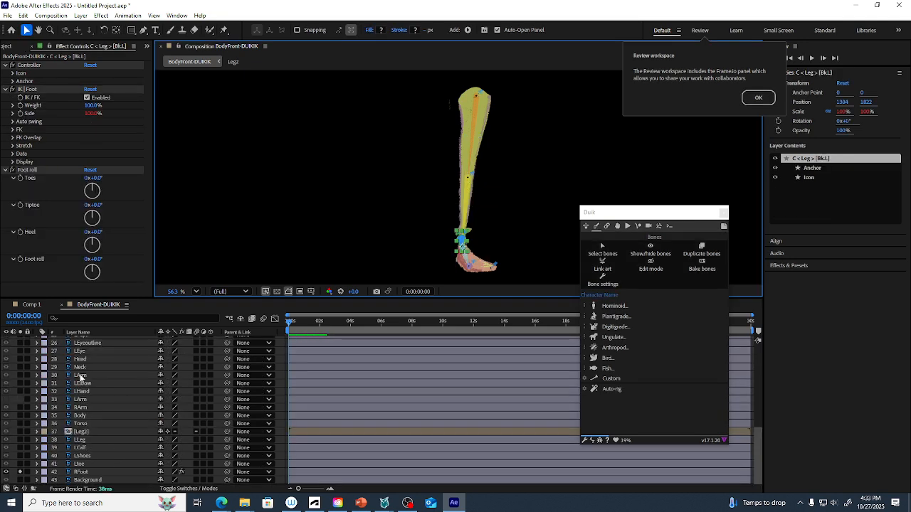
# Step: Move the C < Leg controller to about 1612, 1594 to bend the leg, and set its IK Side to -100%
pyautogui.scroll(5, 82, 374)
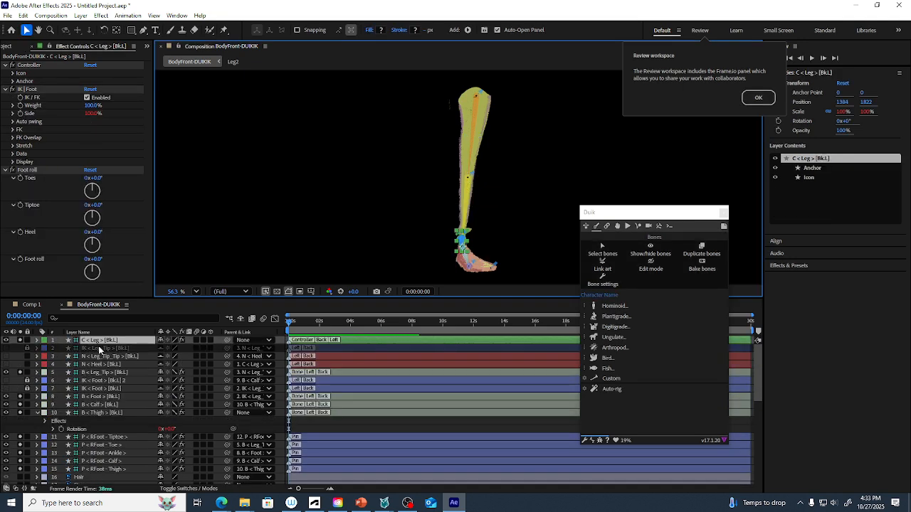
pyautogui.click(99, 343)
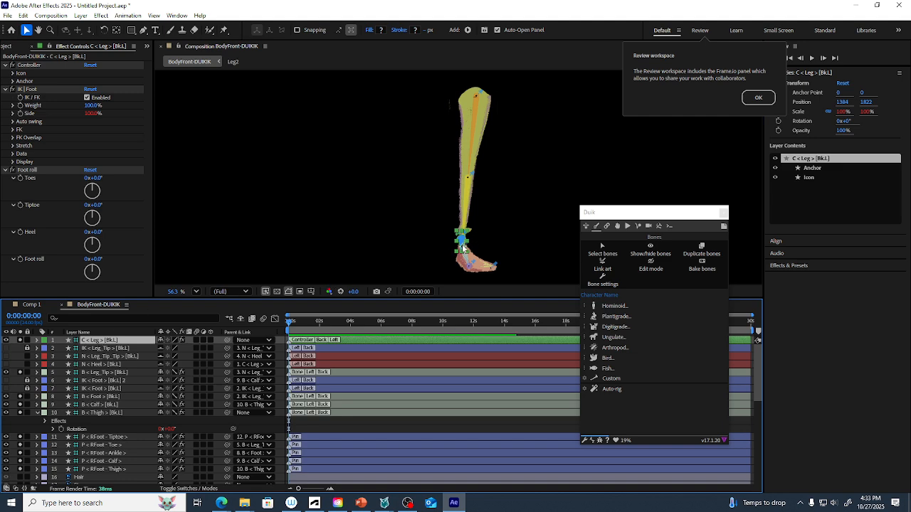
pyautogui.moveTo(467, 246); pyautogui.dragTo(524, 185)
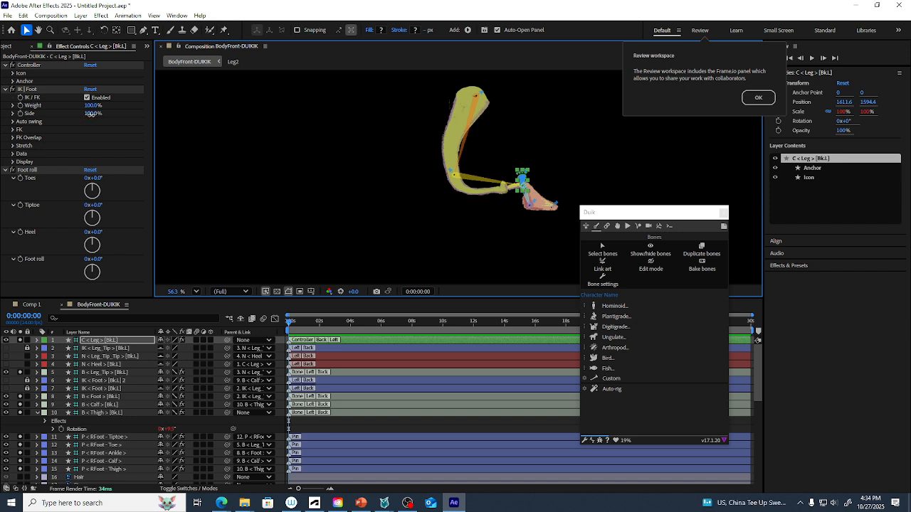
pyautogui.moveTo(90, 114); pyautogui.dragTo(1, 125)
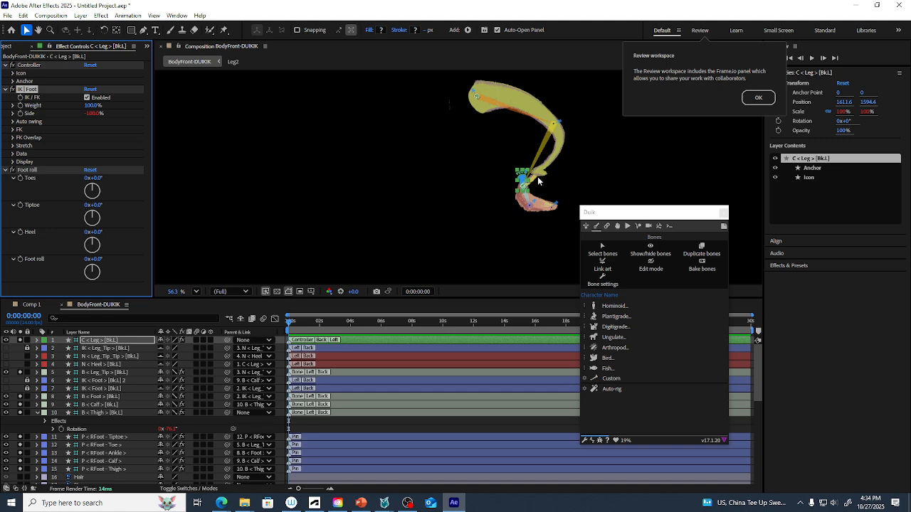
# Step: Try lowering the C < Leg controller to about 1466, 1762 and undo the move
pyautogui.click(518, 186)
pyautogui.moveTo(517, 185); pyautogui.dragTo(484, 226)
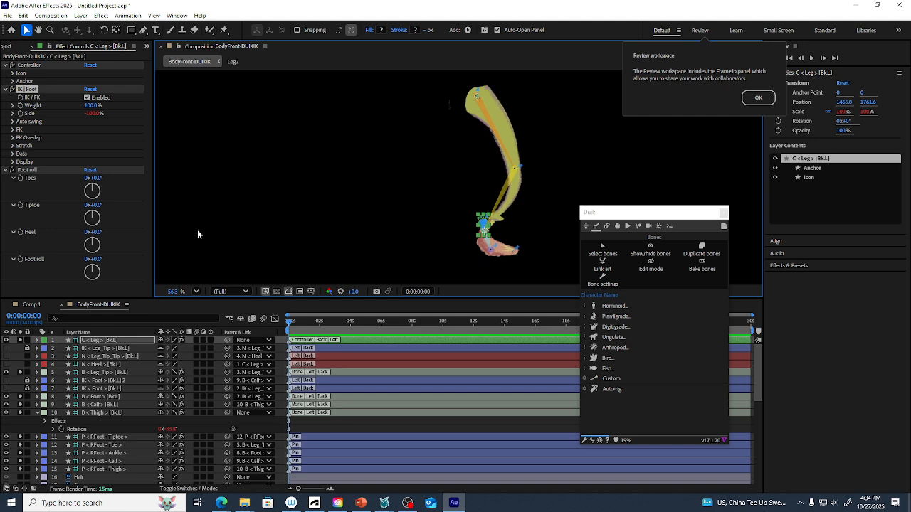
pyautogui.hotkey('ctrl', 'z')
pyautogui.hotkey('ctrl', 'z')
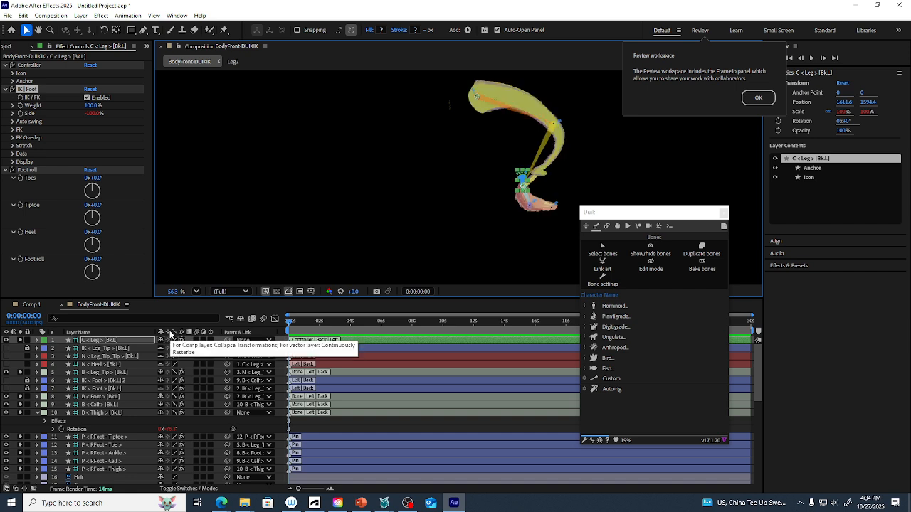
# Step: Undo the C < Leg controller's bend back to the straight leg pose and set its IK Side to -100%
pyautogui.hotkey('ctrl', 'z')
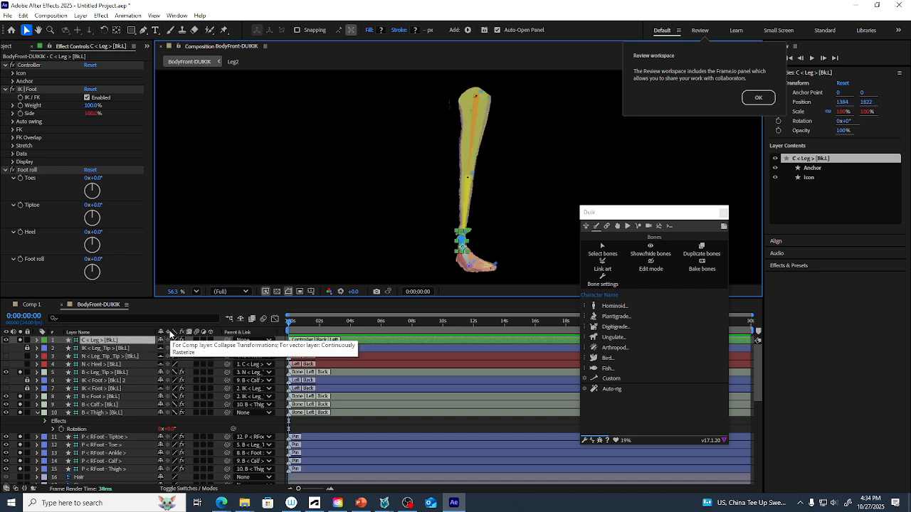
pyautogui.moveTo(92, 116); pyautogui.dragTo(32, 123)
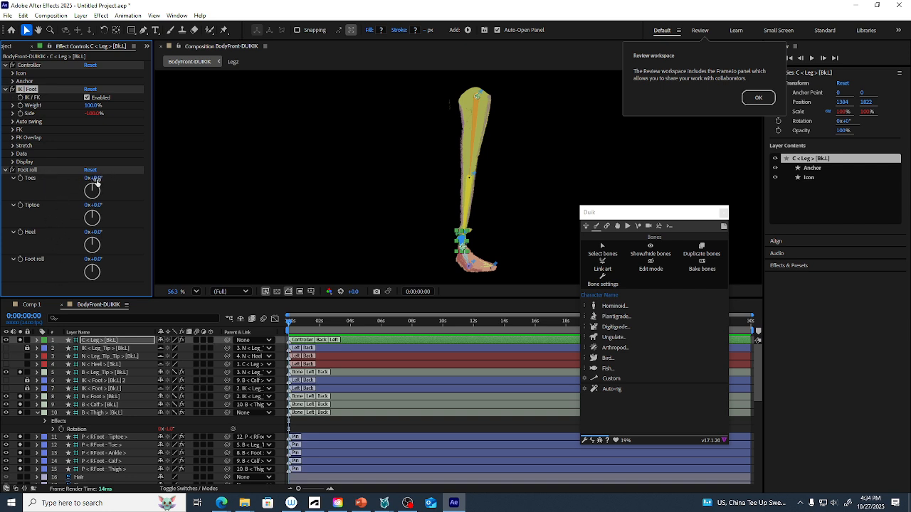
# Step: Try rotating the Toes value of the C < Leg controller's Foot roll effect and setting Tiptoe to 7°, undoing each test
pyautogui.moveTo(96, 178); pyautogui.dragTo(113, 191)
pyautogui.hotkey('ctrl', 'z')
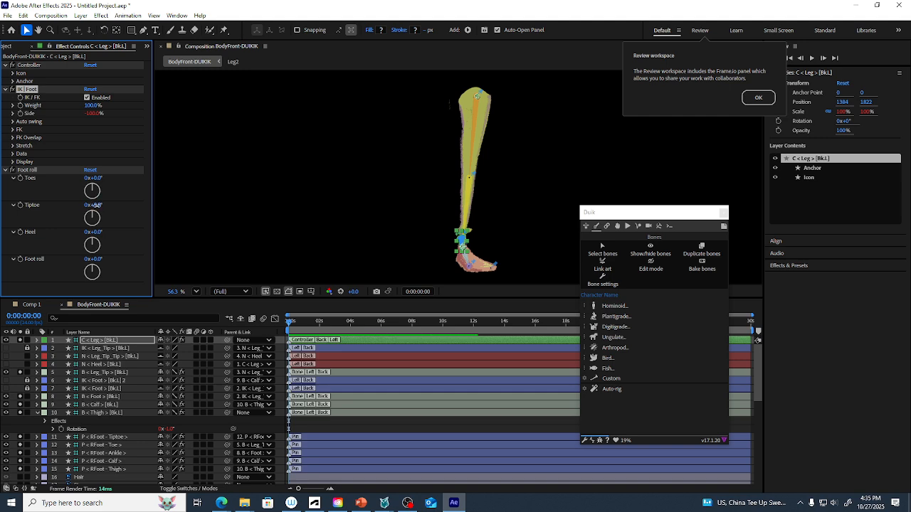
pyautogui.moveTo(95, 205); pyautogui.dragTo(101, 206)
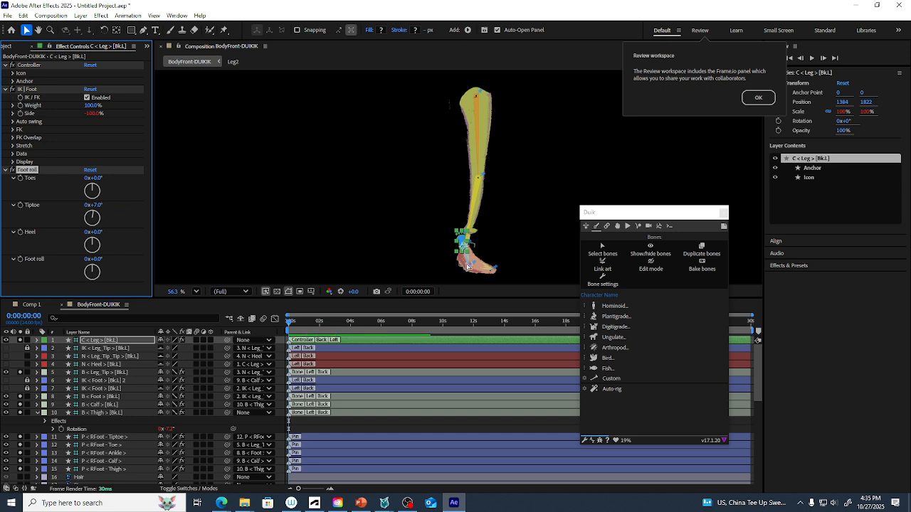
pyautogui.hotkey('ctrl', 'z')
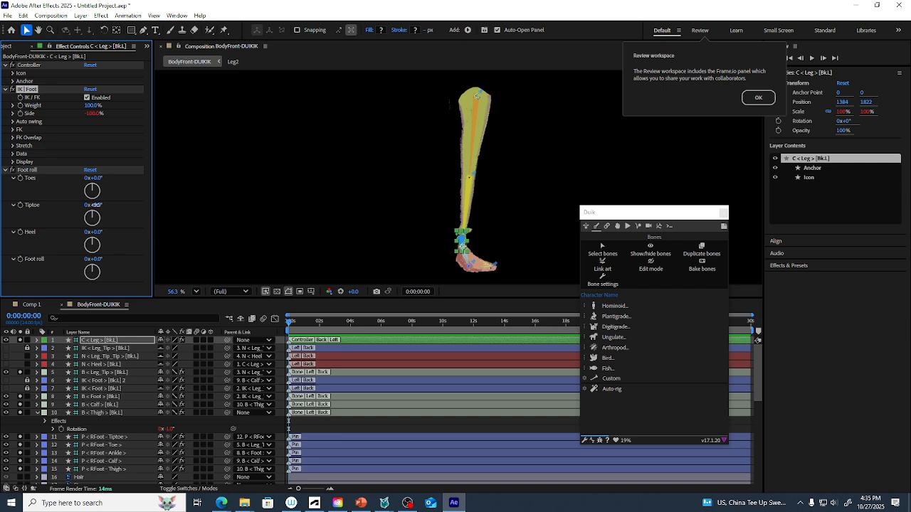
# Step: Try the Foot roll effect with Tiptoe at 32° and Toes at -33°, and undo both rotations
pyautogui.moveTo(95, 204)
pyautogui.mouseDown()
pyautogui.moveTo(86, 215)
pyautogui.moveTo(110, 213)
pyautogui.mouseUp()
pyautogui.moveTo(98, 205)
pyautogui.mouseDown()
pyautogui.moveTo(113, 205)
pyautogui.moveTo(89, 207)
pyautogui.moveTo(114, 207)
pyautogui.mouseUp()
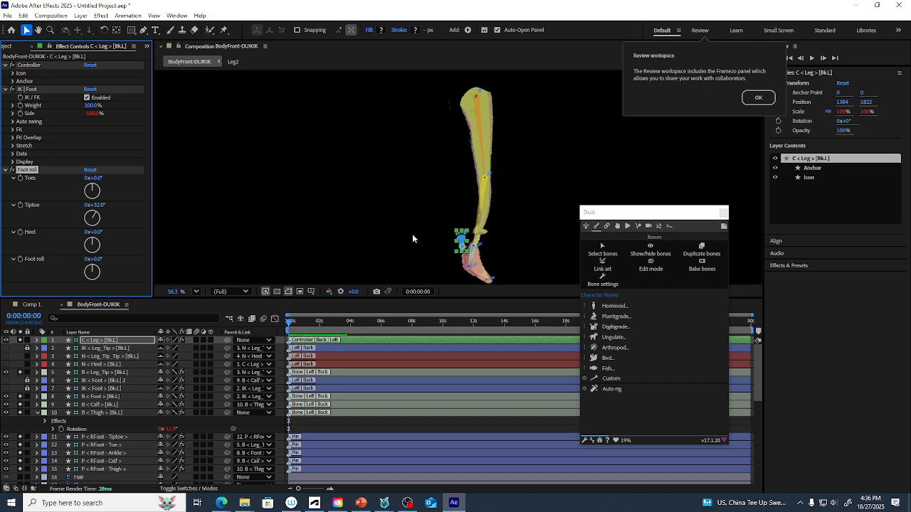
pyautogui.moveTo(97, 181); pyautogui.dragTo(84, 179)
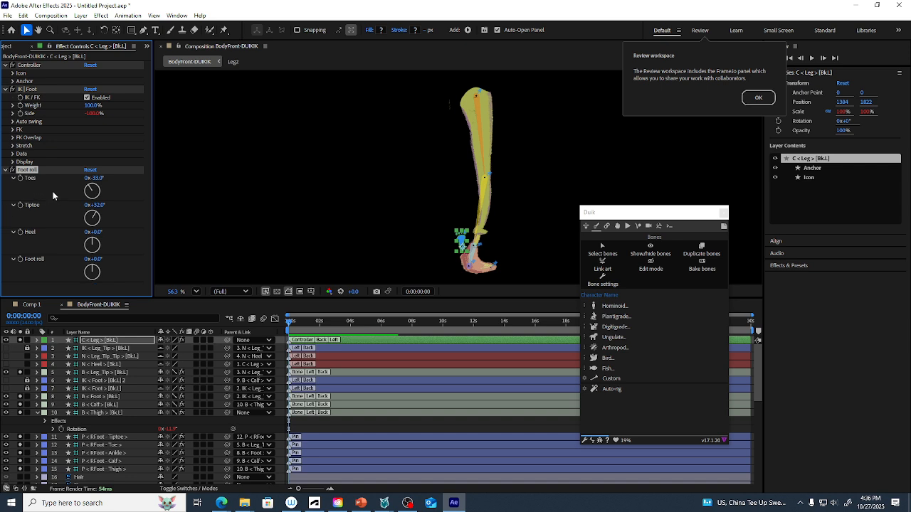
pyautogui.hotkey('ctrl', 'z')
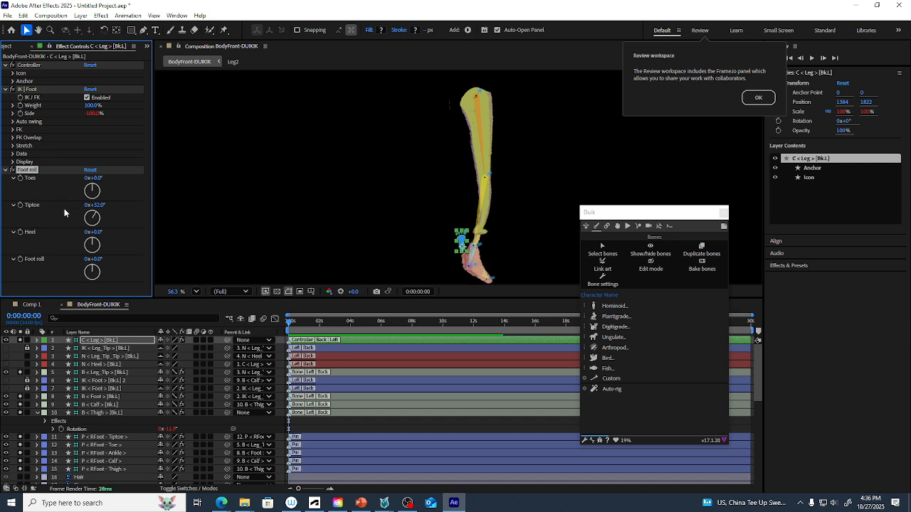
pyautogui.hotkey('ctrl', 'z')
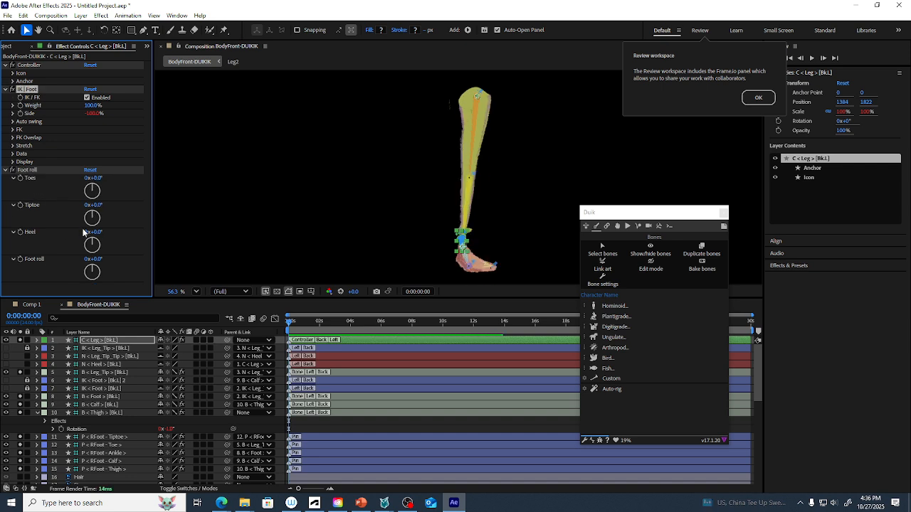
# Step: Try rotating the foot with the Heel value and with Foot roll at 67°, and undo both changes
pyautogui.moveTo(92, 232); pyautogui.dragTo(128, 263)
pyautogui.hotkey('ctrl', 'z')
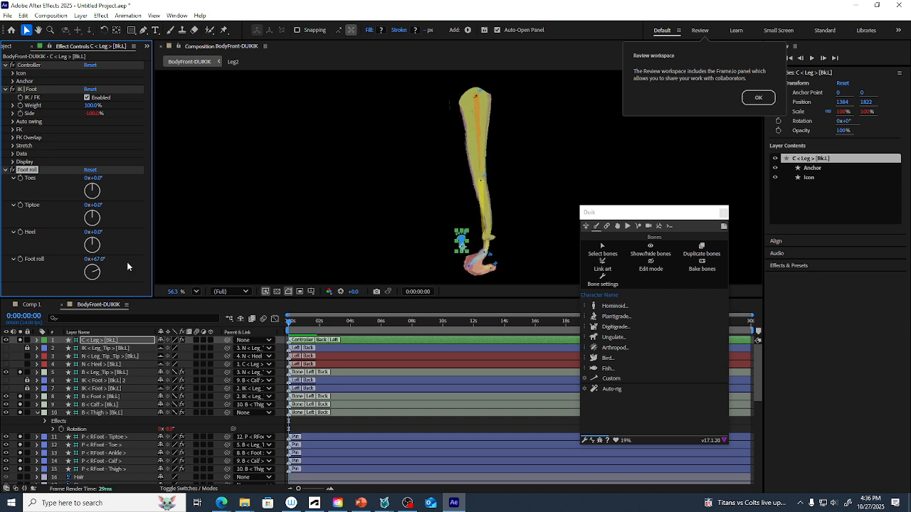
pyautogui.hotkey('ctrl', 'z')
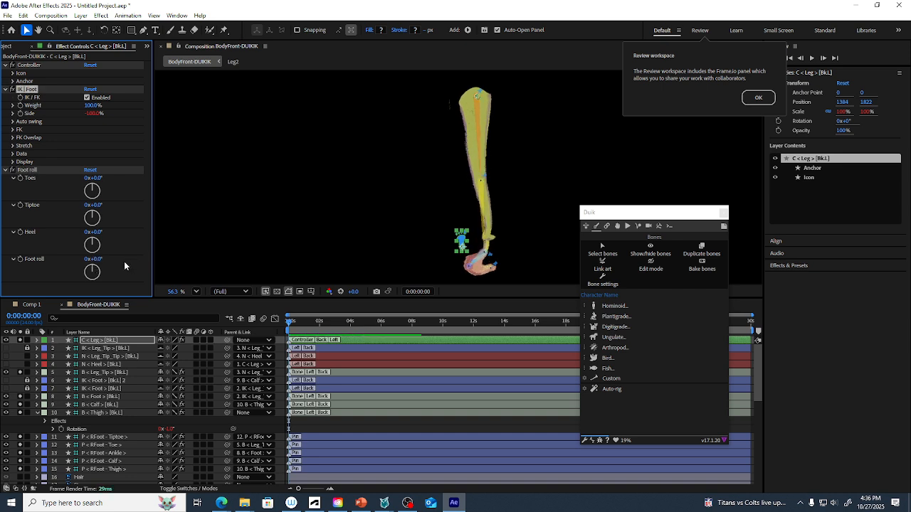